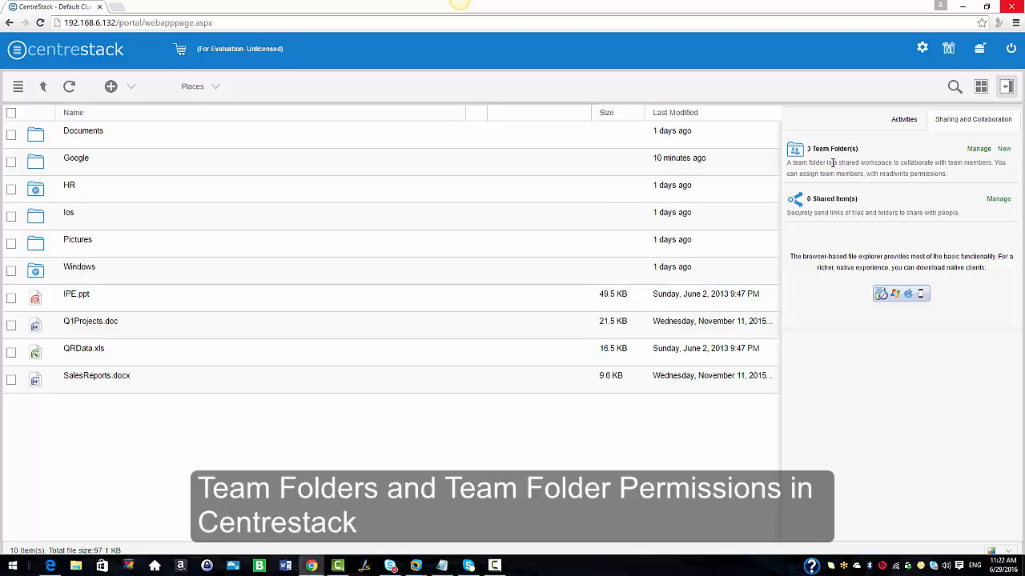
# Review the existing team folders, and publish the Google folder as a team folder with both listed users, user1 and user2, as members.
pyautogui.click(978, 151)
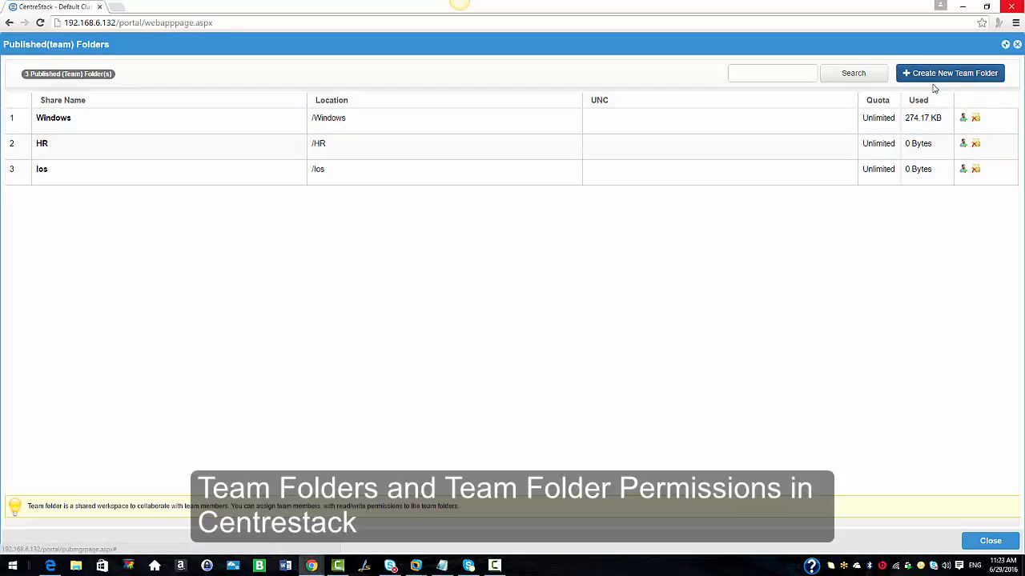
pyautogui.click(991, 542)
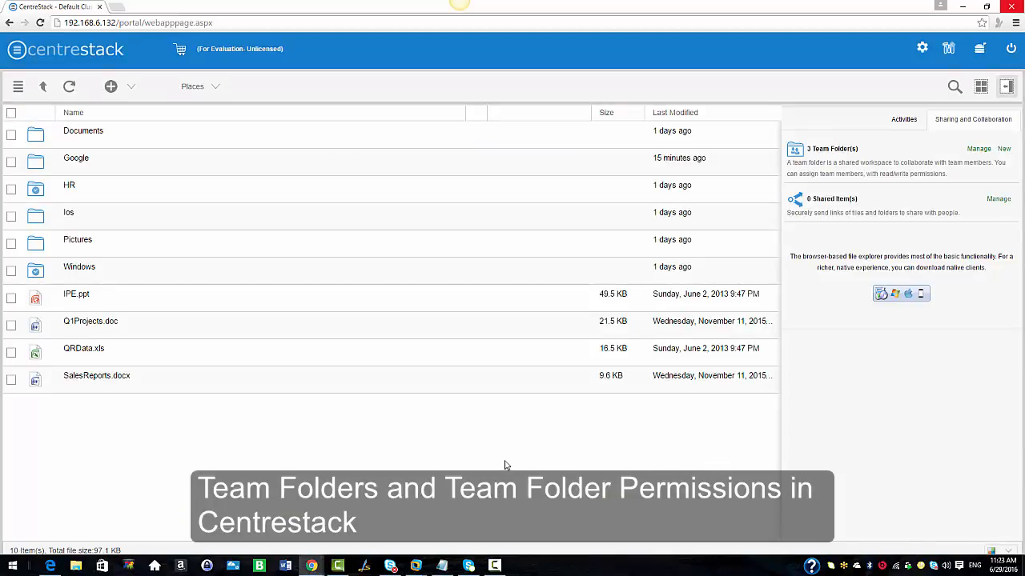
pyautogui.rightClick(80, 166)
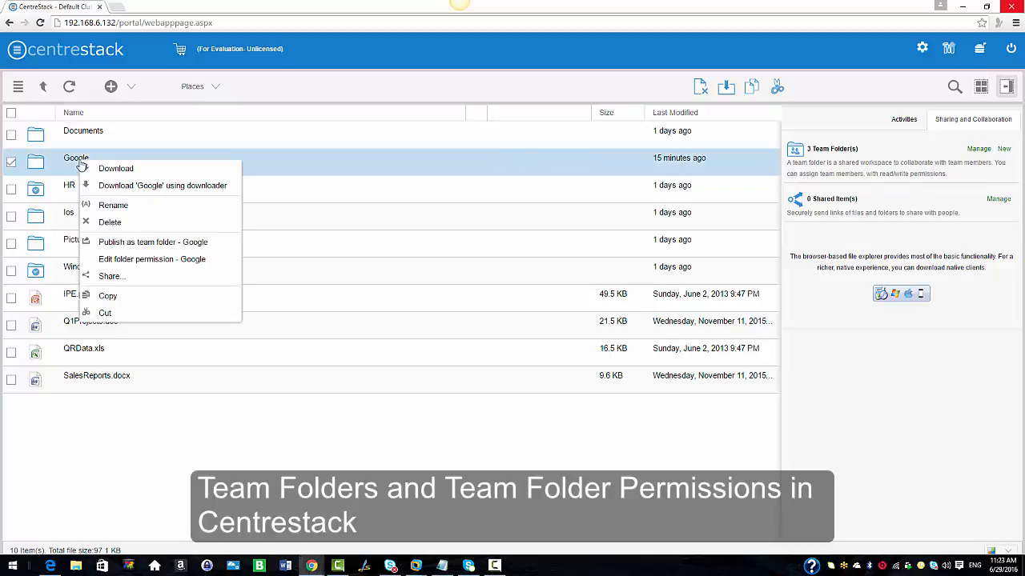
pyautogui.click(112, 244)
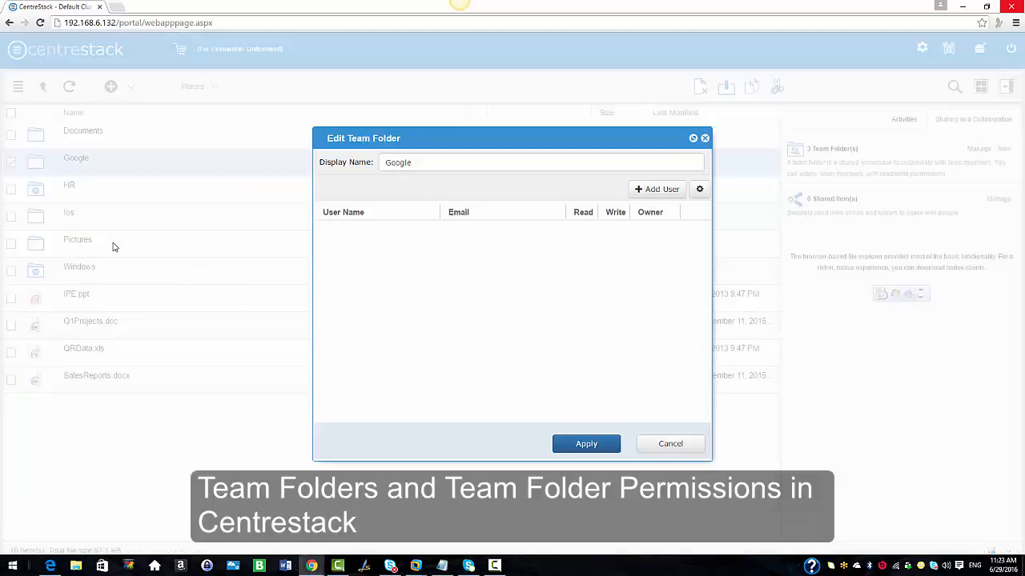
pyautogui.click(649, 192)
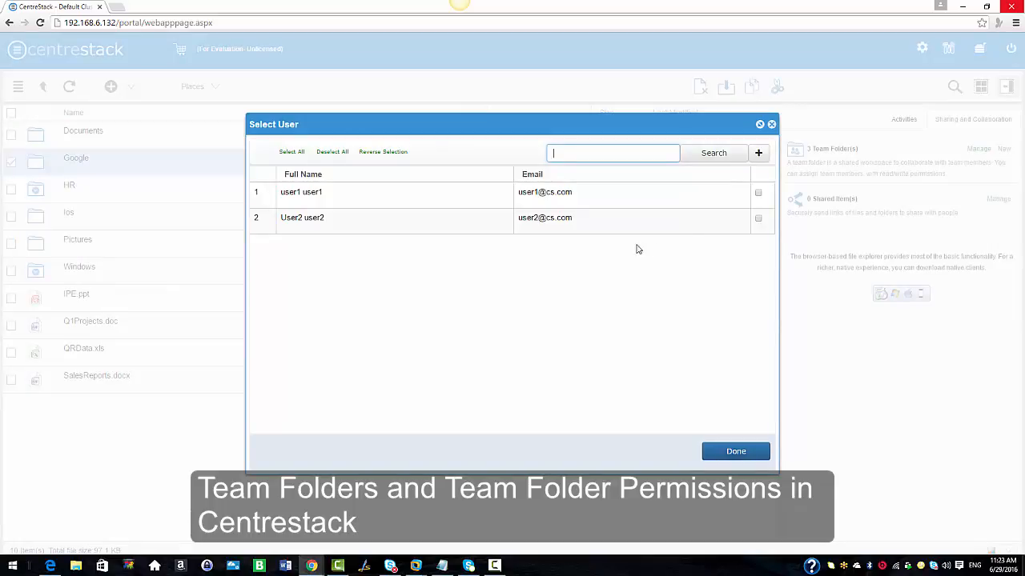
pyautogui.click(758, 193)
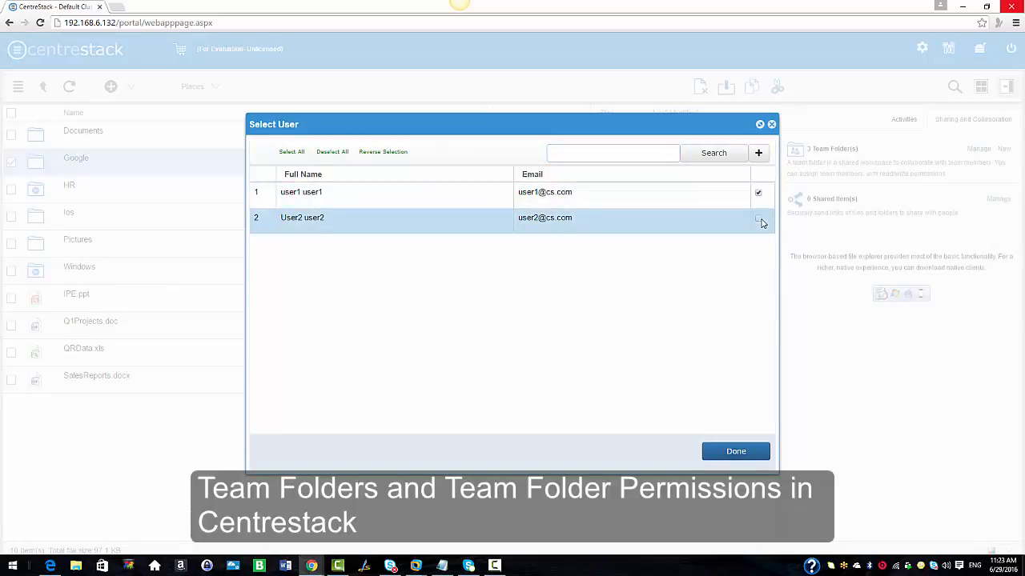
pyautogui.click(760, 221)
pyautogui.click(729, 452)
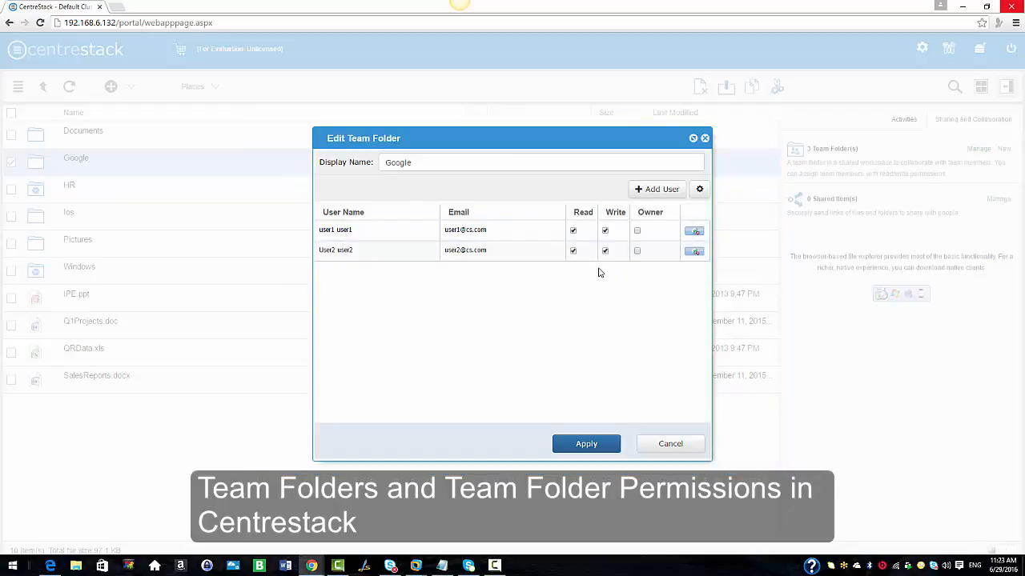
pyautogui.click(598, 444)
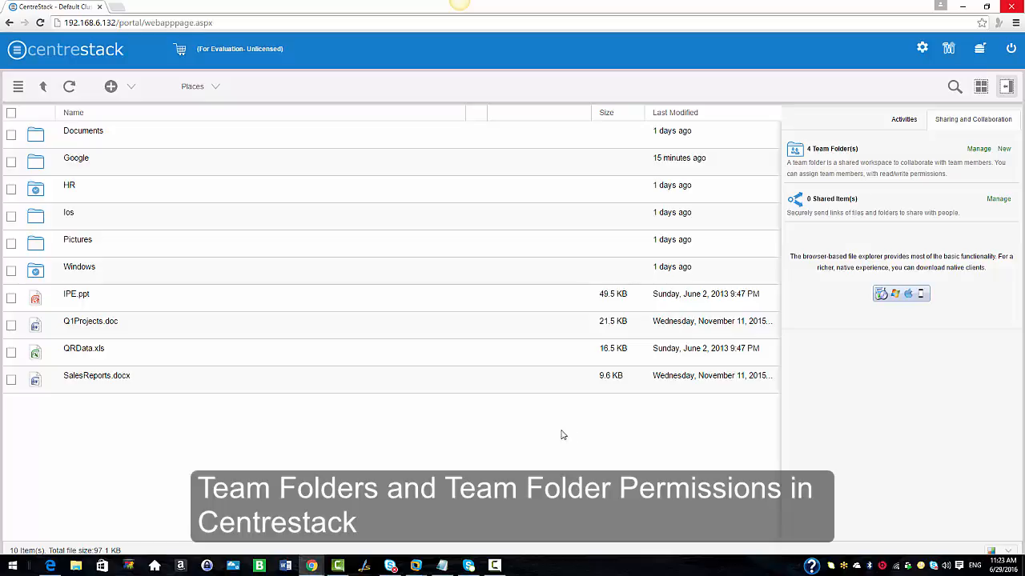
# Switch to user1's Chrome window and compare the contents of the Google team folder with the administrator's Google folder.
pyautogui.click(312, 565)
pyautogui.click(346, 533)
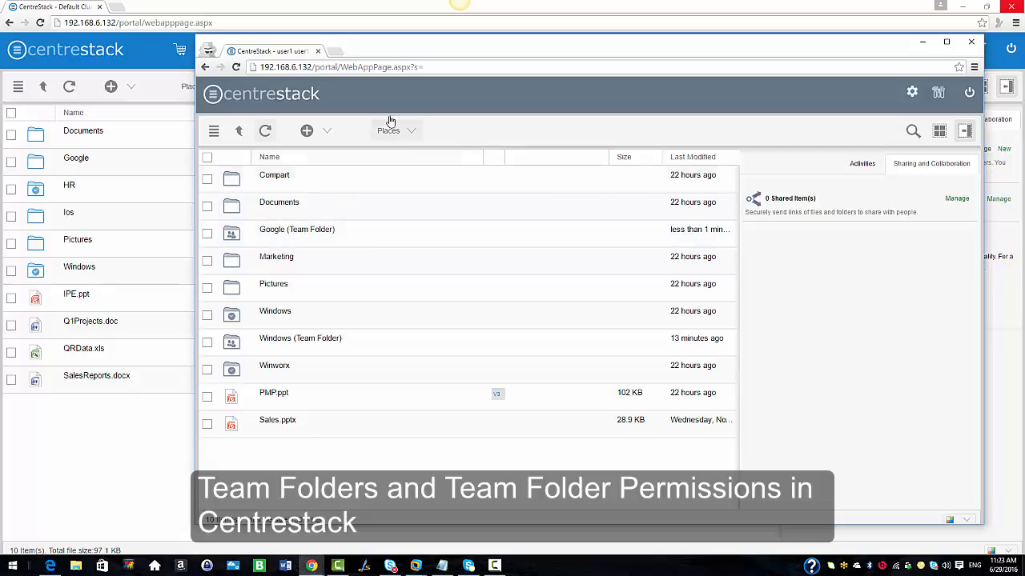
pyautogui.moveTo(416, 53); pyautogui.dragTo(464, 47)
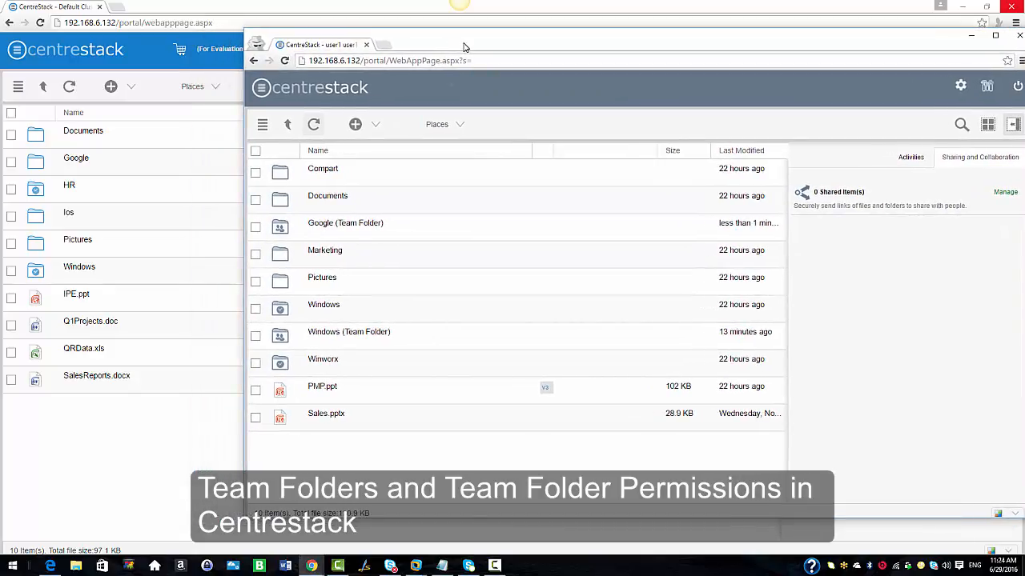
pyautogui.click(74, 159)
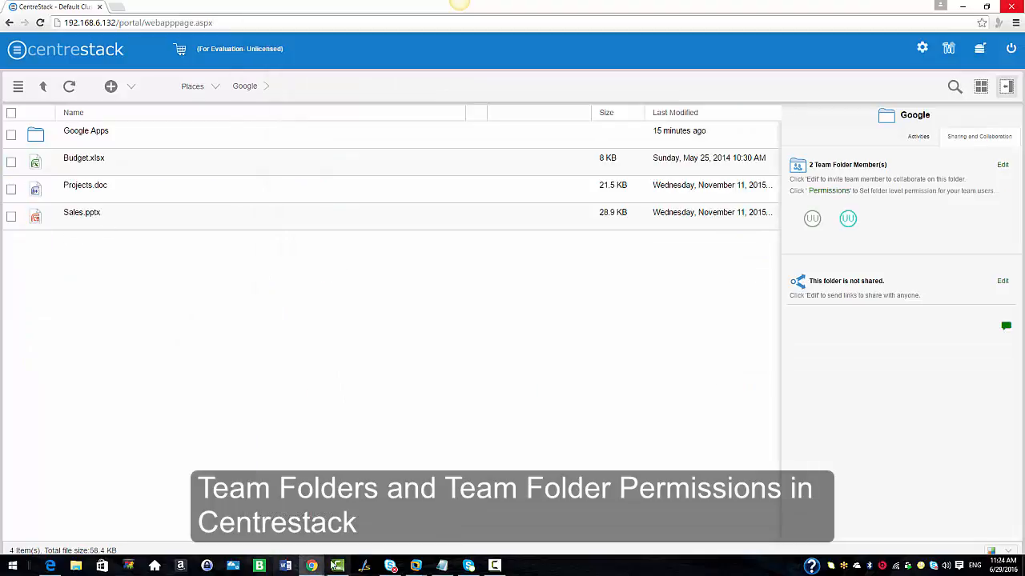
pyautogui.moveTo(318, 570)
pyautogui.click(362, 541)
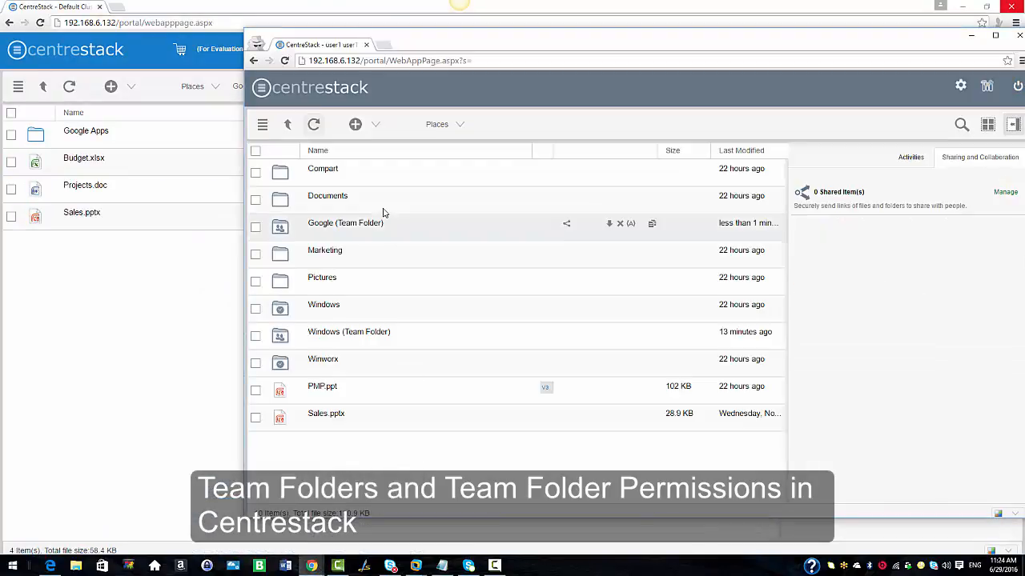
pyautogui.click(327, 227)
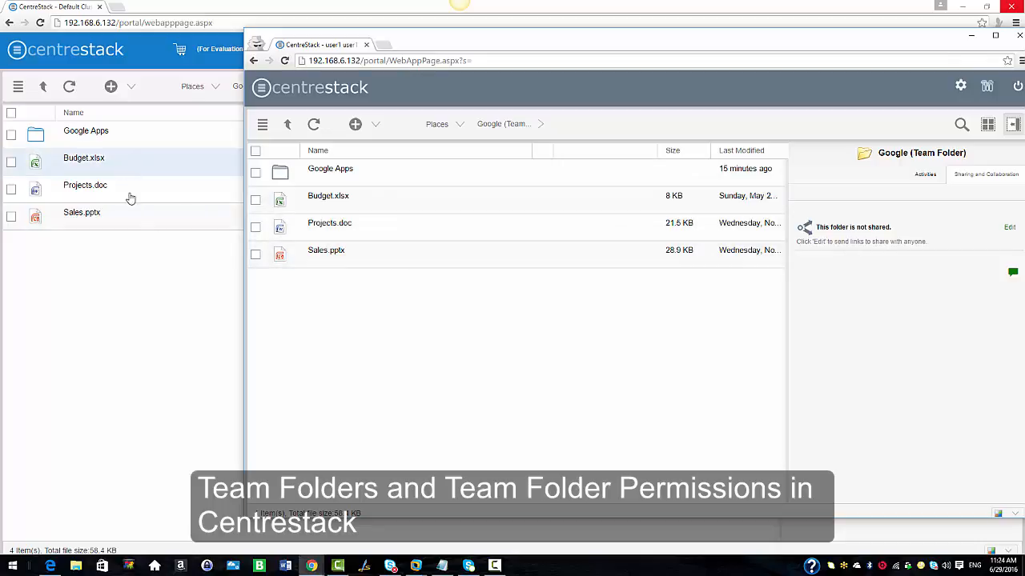
pyautogui.click(1017, 37)
# Switch to user2's session in Edge, refresh the file list, and check the contents of the Google team folder.
pyautogui.click(50, 566)
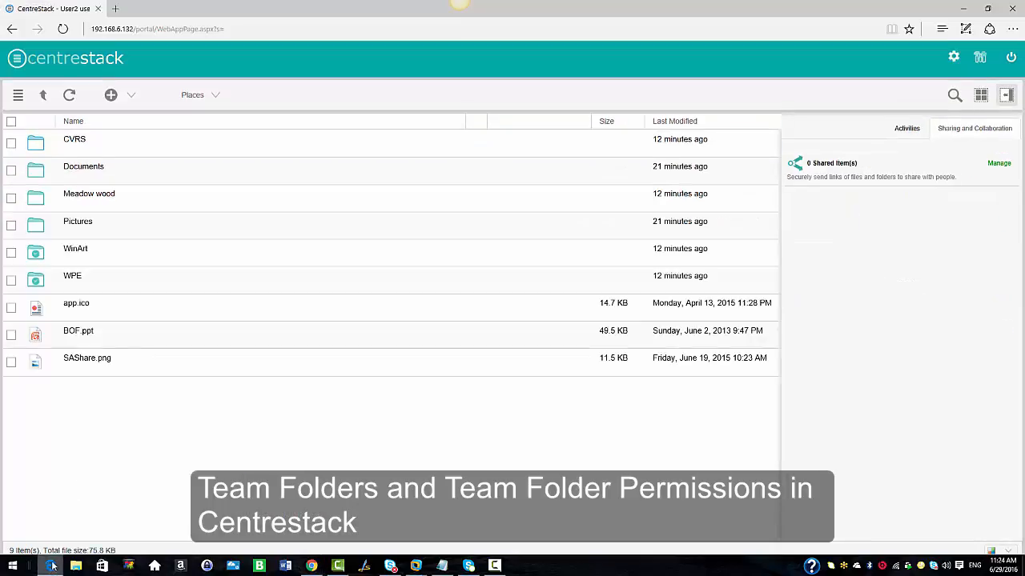
pyautogui.click(69, 95)
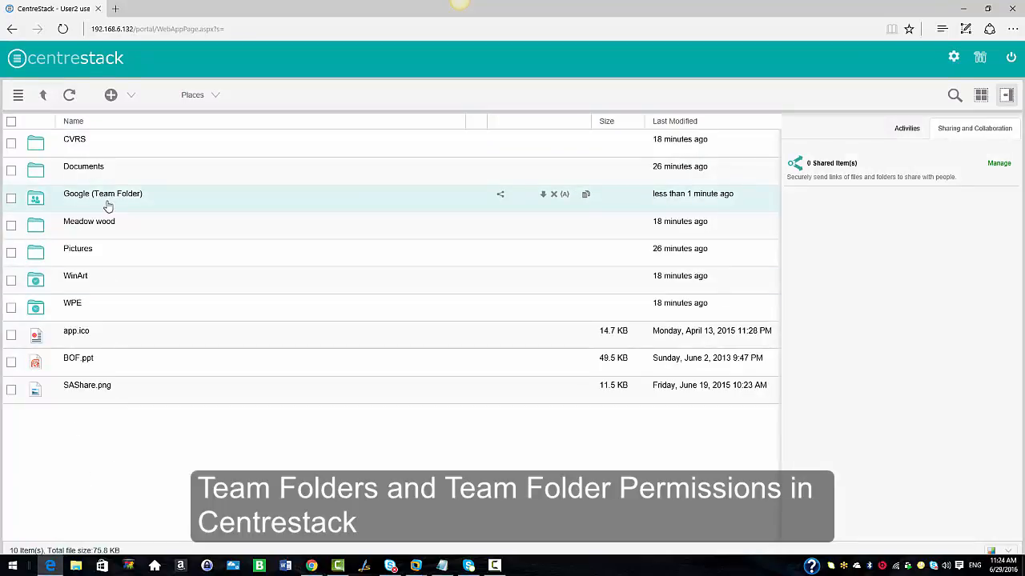
pyautogui.click(81, 200)
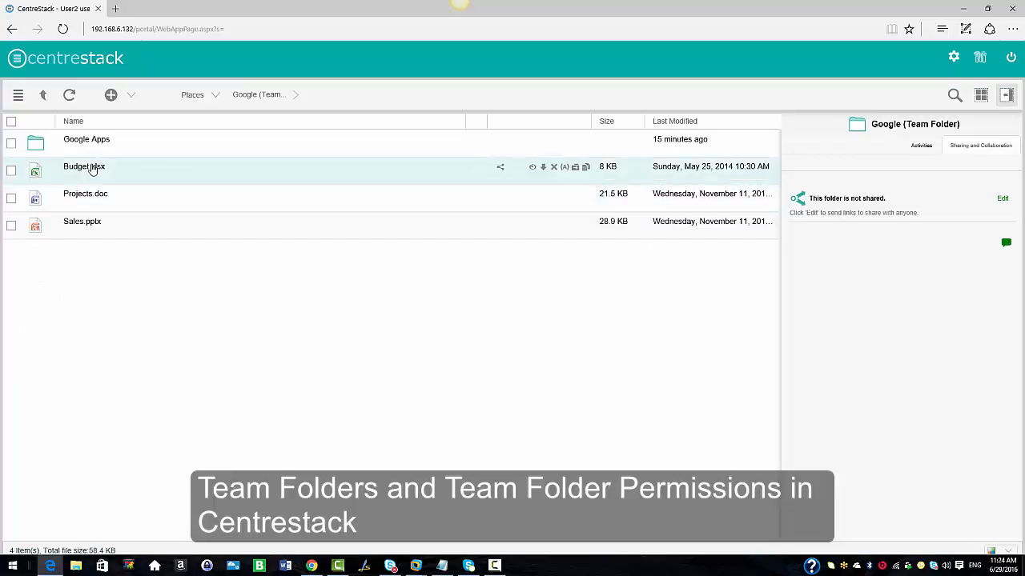
pyautogui.click(46, 95)
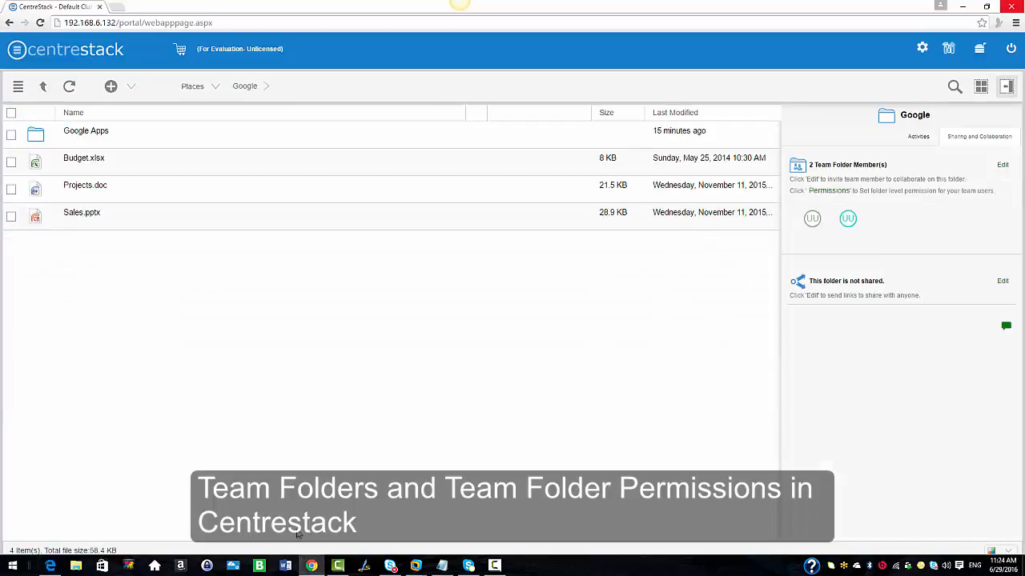
# In the administrator's Chrome session, create a subfolder named "Secret folder" inside the Google folder.
pyautogui.click(44, 86)
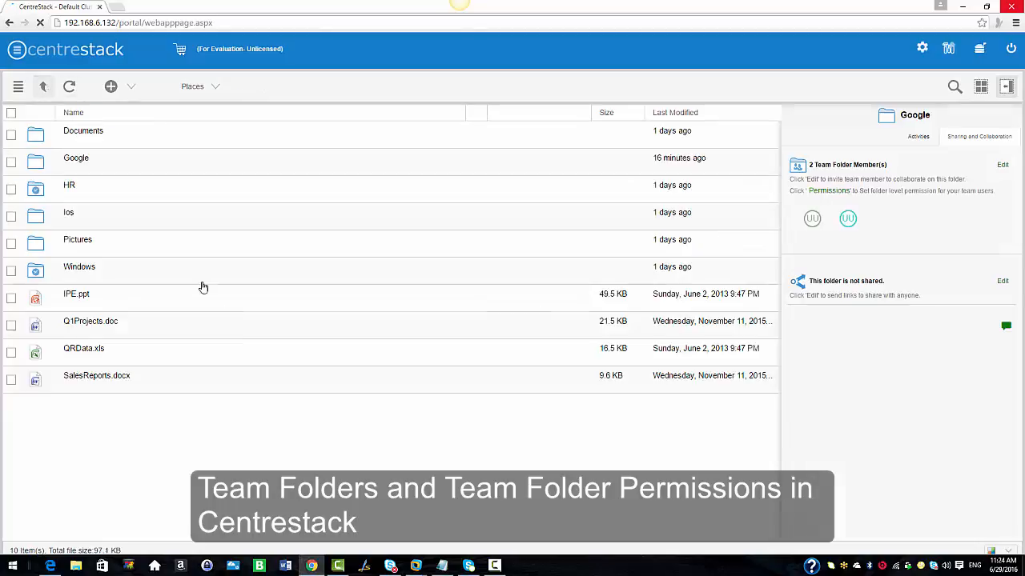
pyautogui.click(84, 161)
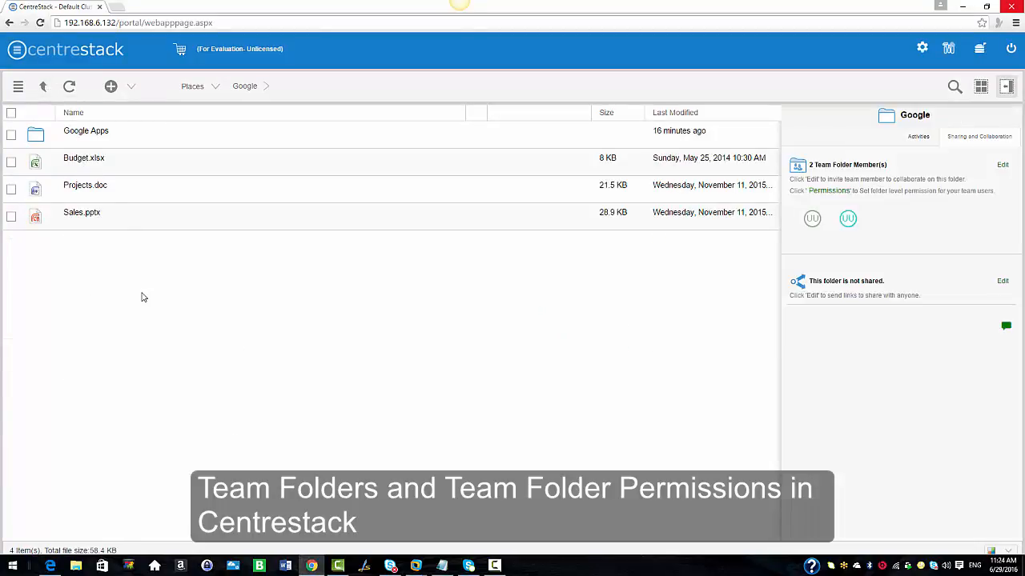
pyautogui.rightClick(142, 298)
pyautogui.click(194, 341)
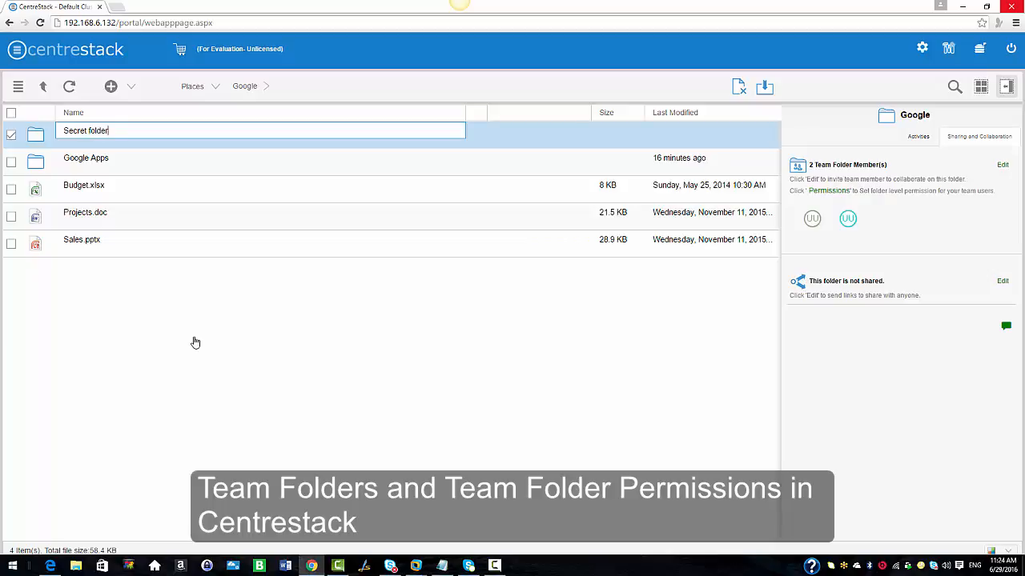
pyautogui.press('Return')
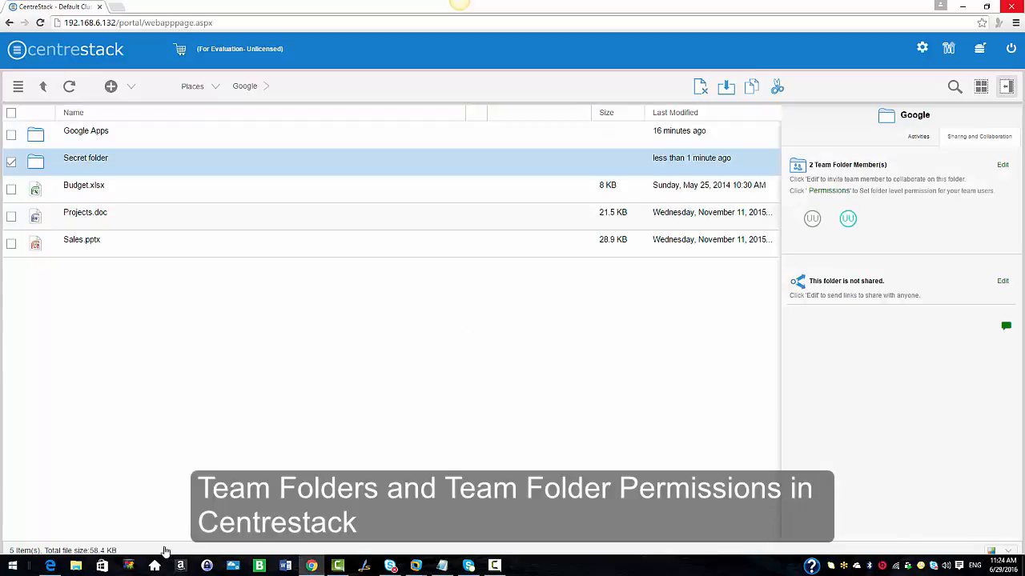
# Upload test001.doc, test002.xls and test003.ppt into Secret folder, and return to the Google folder.
pyautogui.click(84, 165)
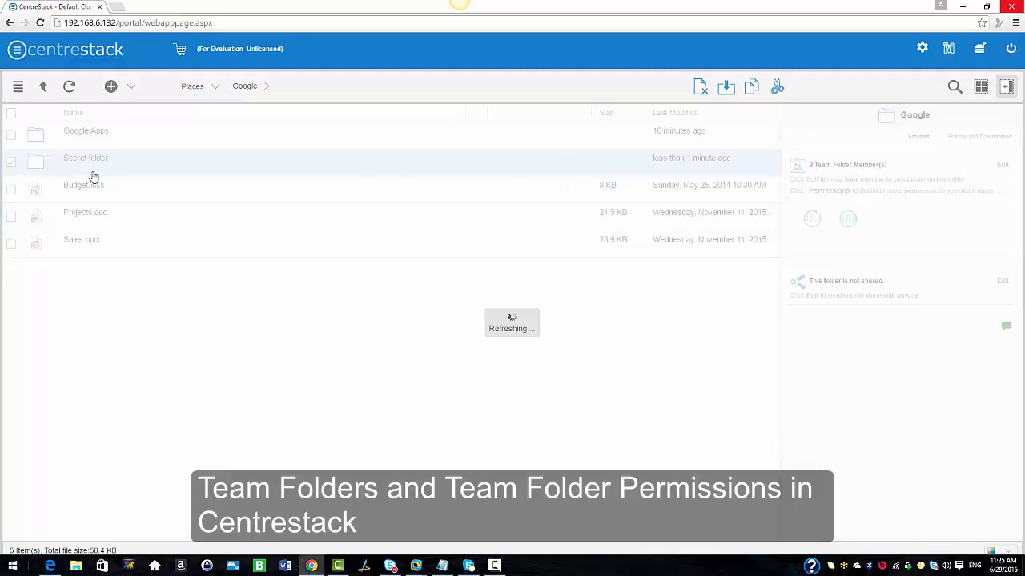
pyautogui.click(130, 89)
pyautogui.click(159, 141)
pyautogui.scroll(-2, 179, 217)
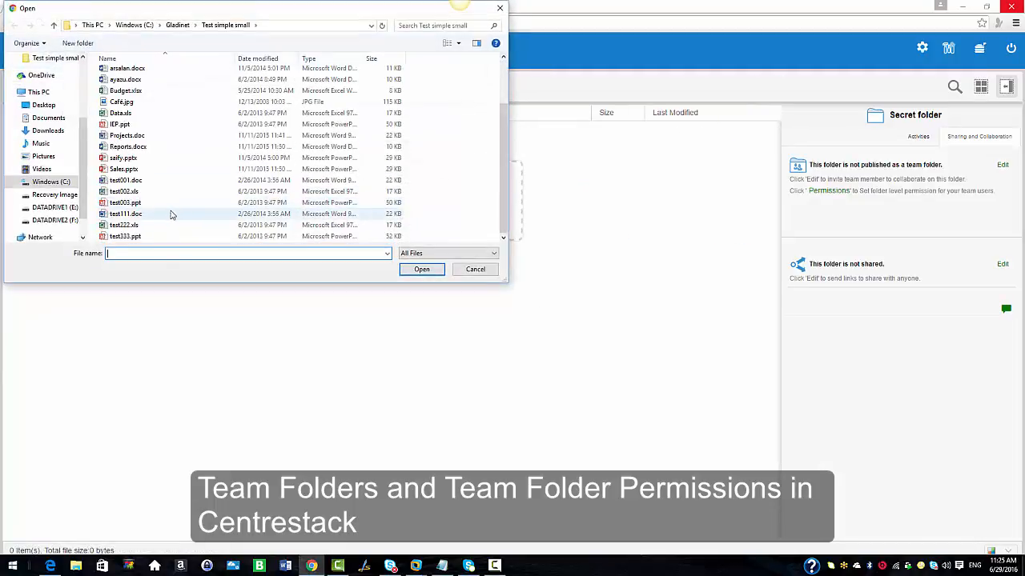
pyautogui.click(130, 182)
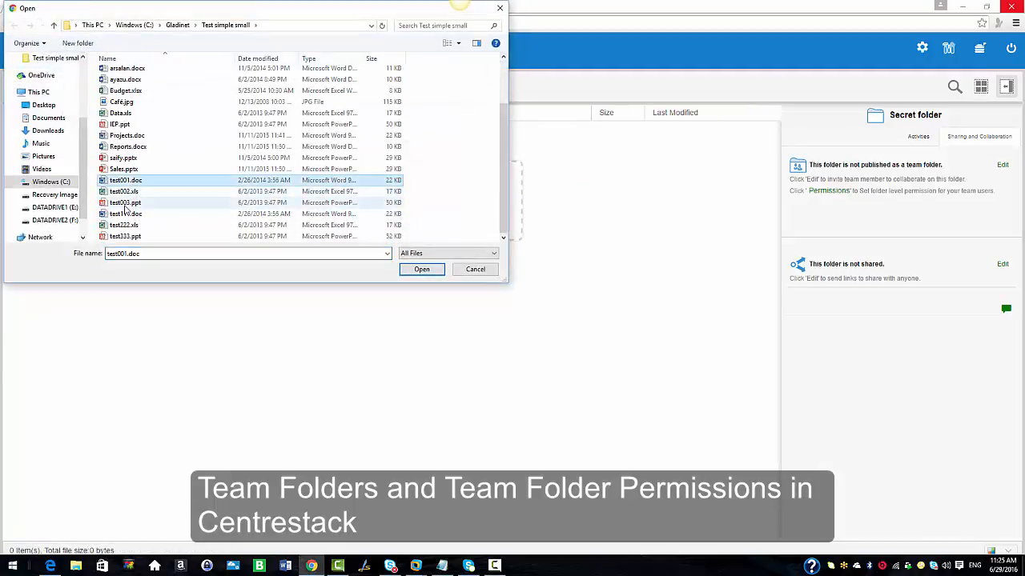
pyautogui.keyDown('shift'); pyautogui.click(125, 204); pyautogui.keyUp('shift')
pyautogui.click(421, 269)
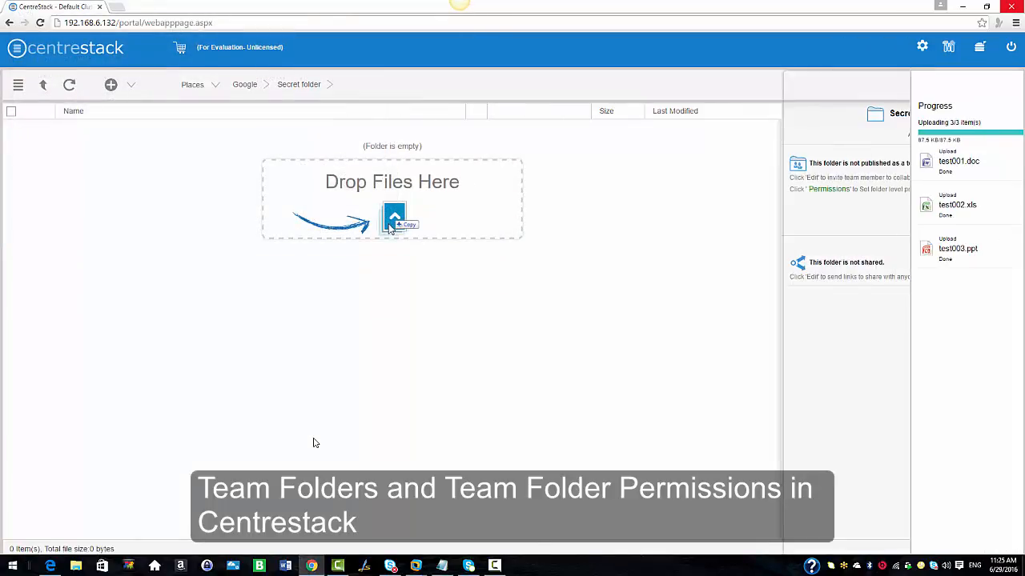
pyautogui.click(43, 85)
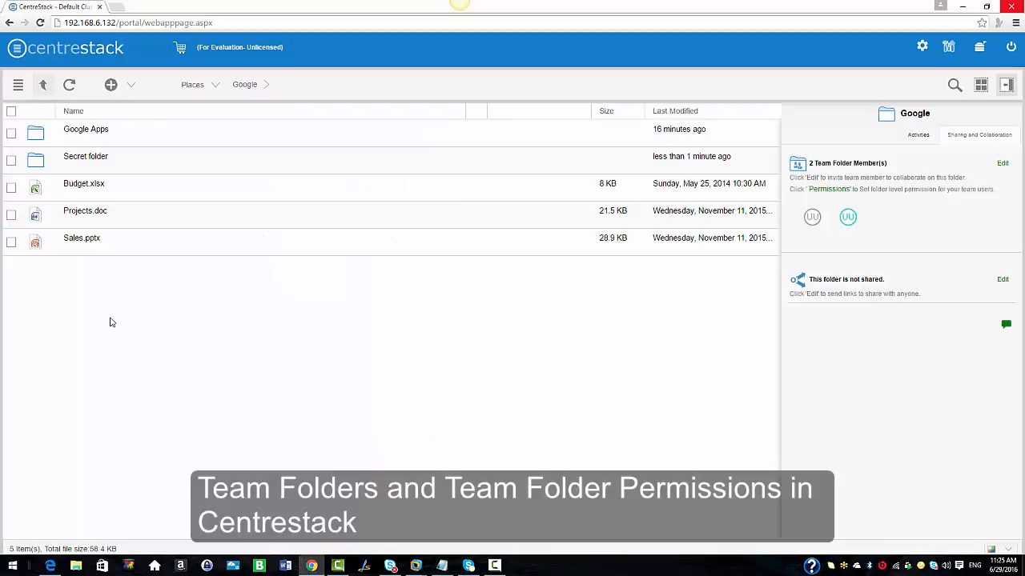
# Check Secret folder in the Google team folder from user2's Edge session, and open the same team folder in user1's Chrome session.
pyautogui.click(52, 566)
pyautogui.click(88, 200)
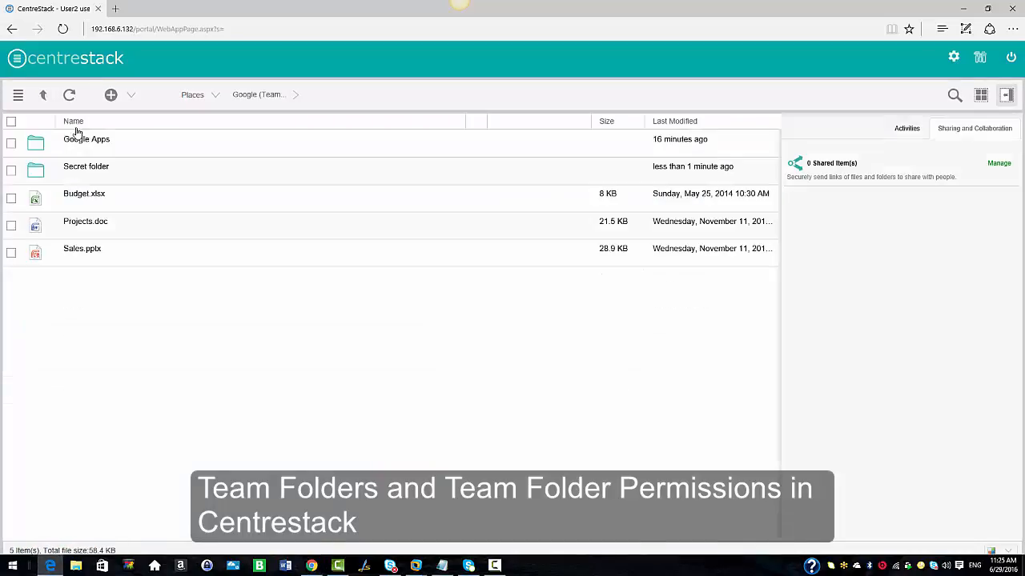
pyautogui.click(80, 167)
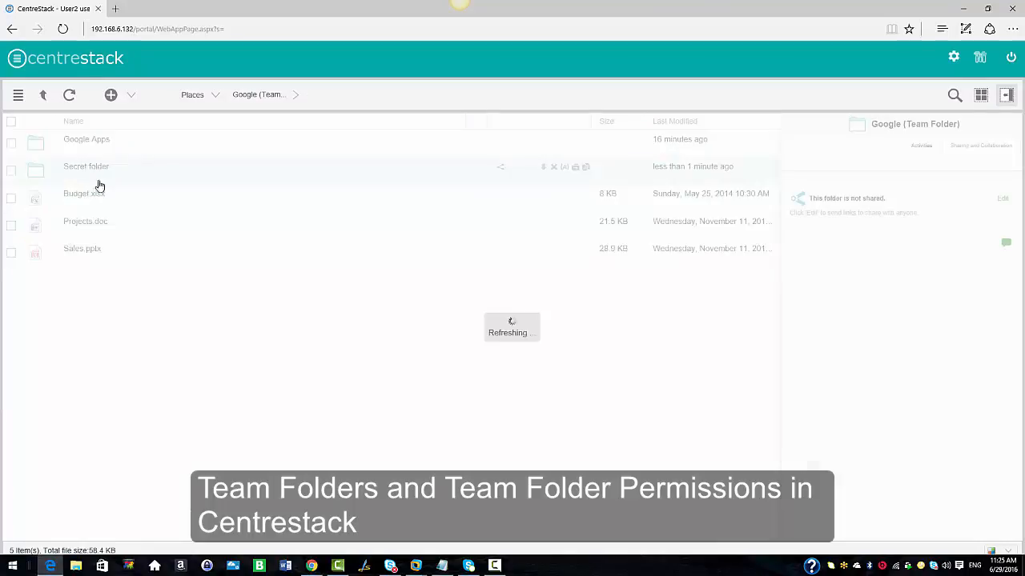
pyautogui.click(43, 95)
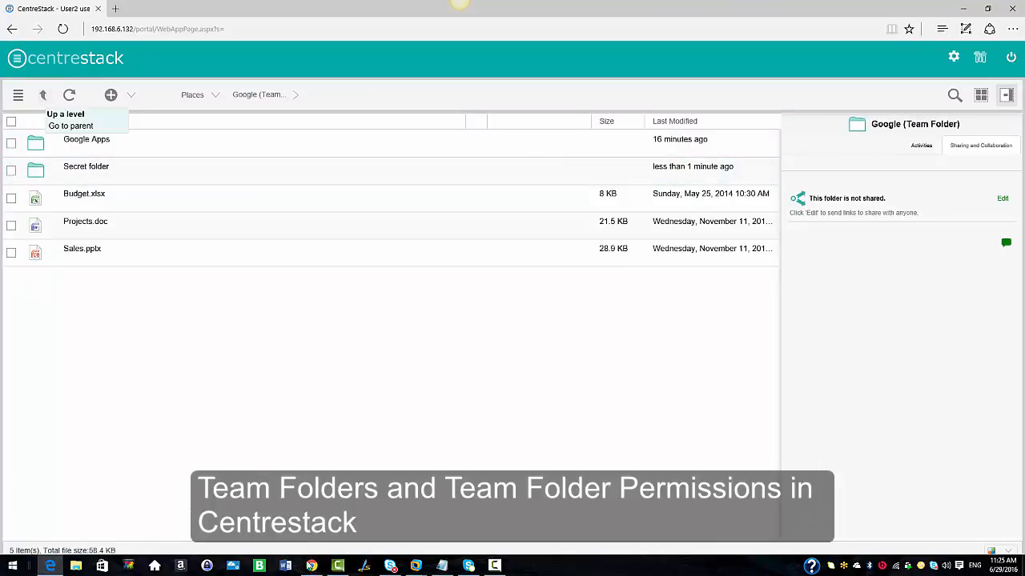
pyautogui.click(312, 566)
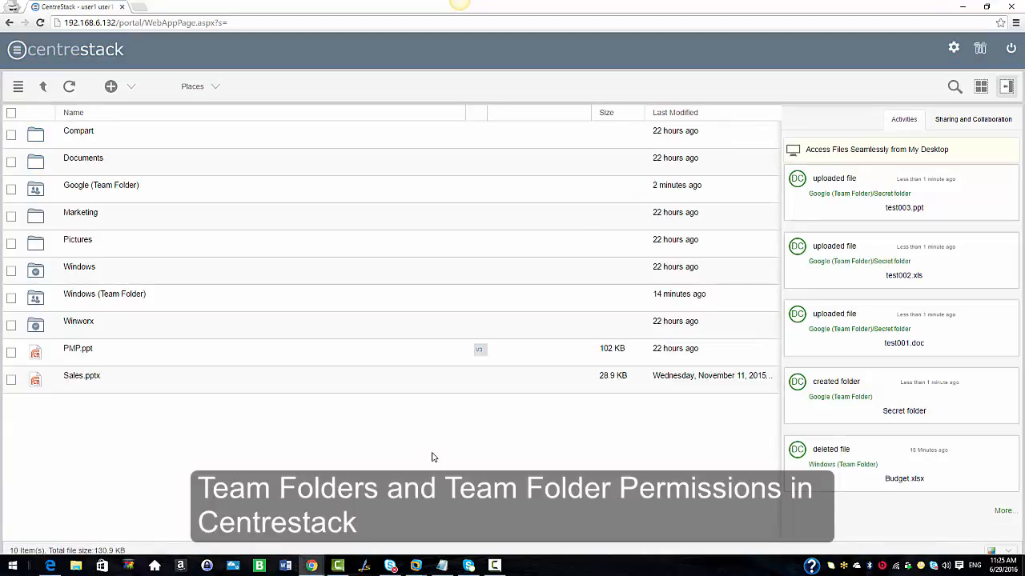
pyautogui.click(96, 186)
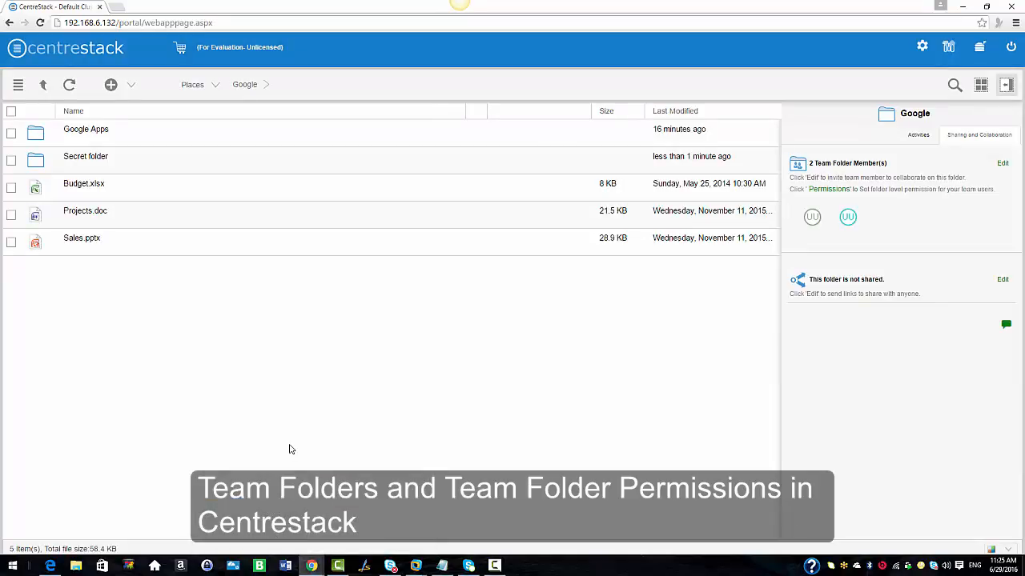
# Add user1 to the folder permissions of Secret folder with only List and Read allowed, and apply them.
pyautogui.click(75, 163)
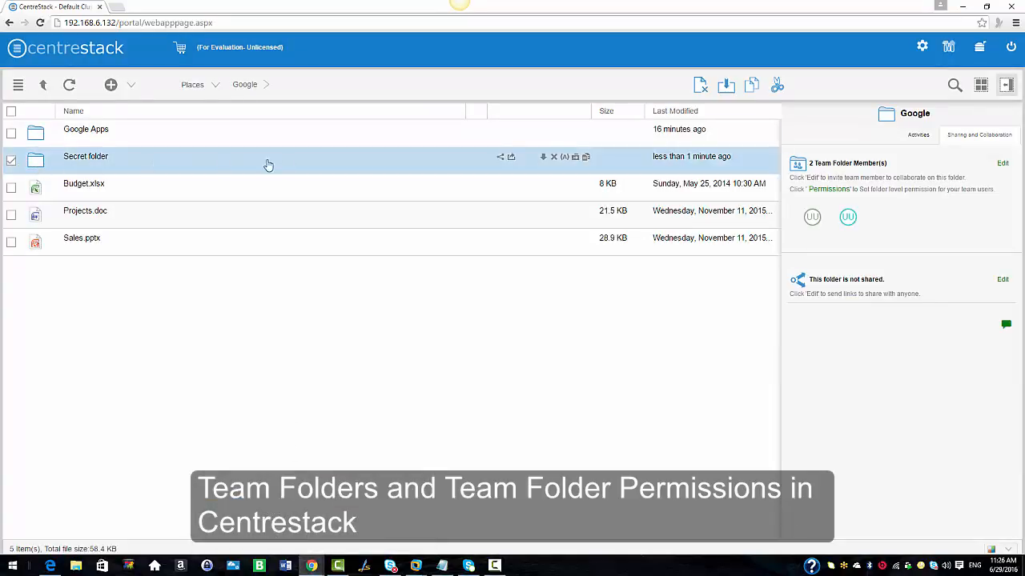
pyautogui.click(828, 189)
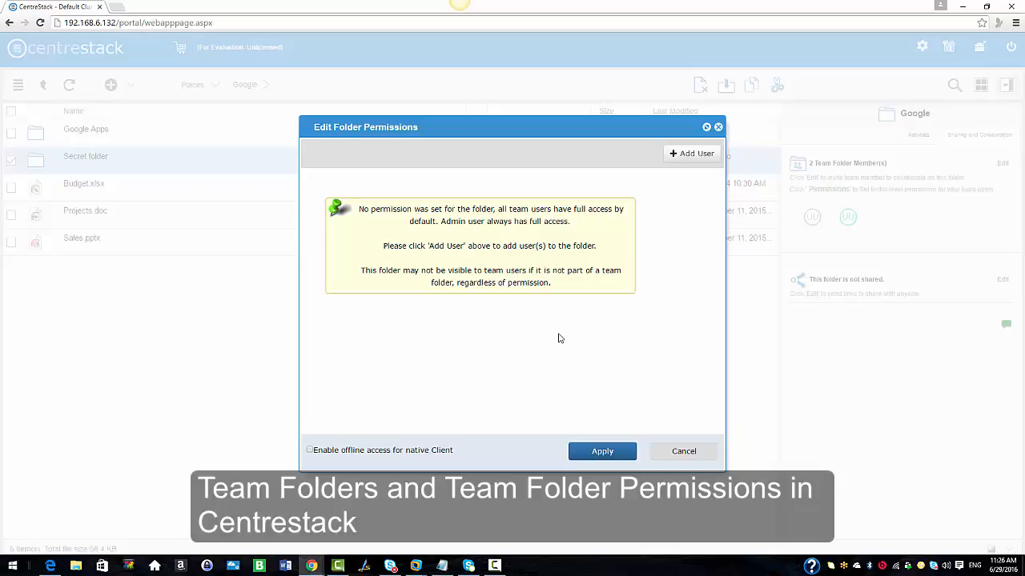
pyautogui.click(684, 152)
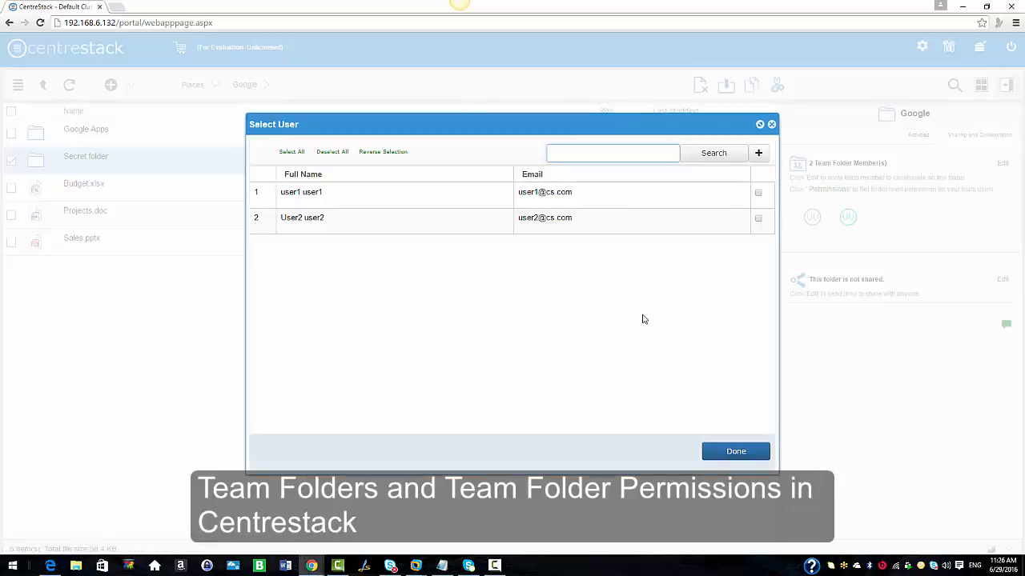
pyautogui.click(758, 196)
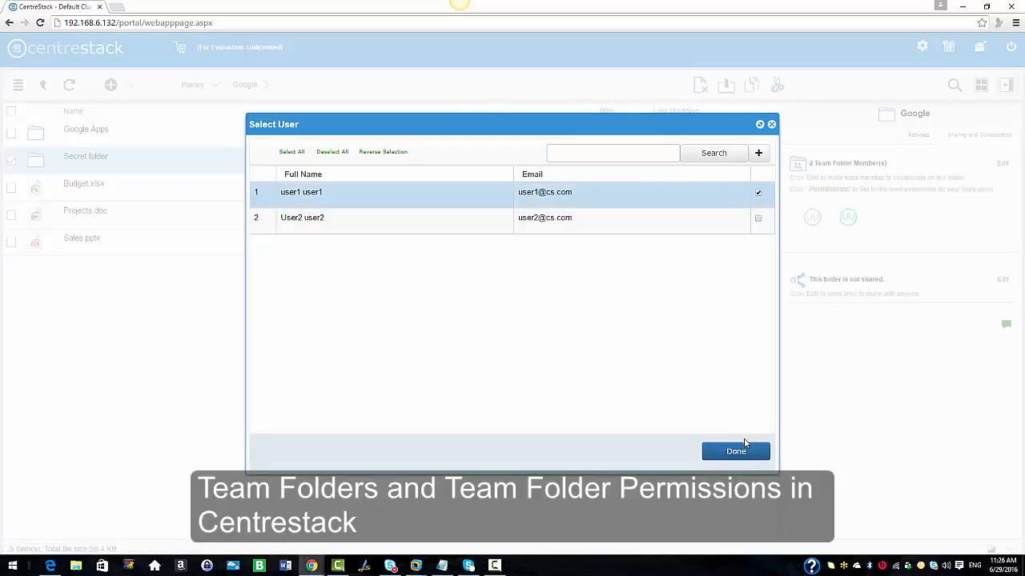
pyautogui.click(743, 444)
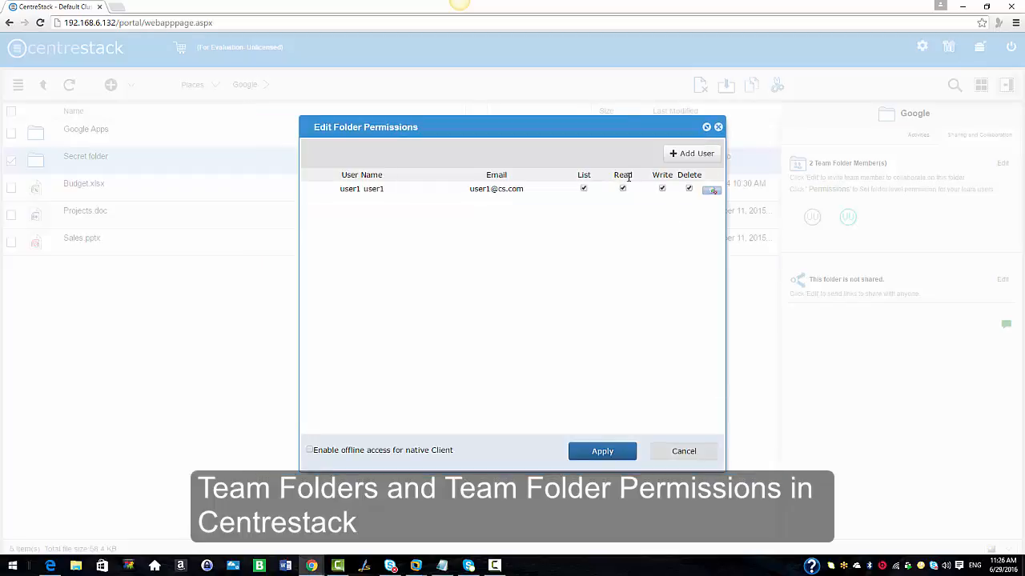
pyautogui.click(689, 189)
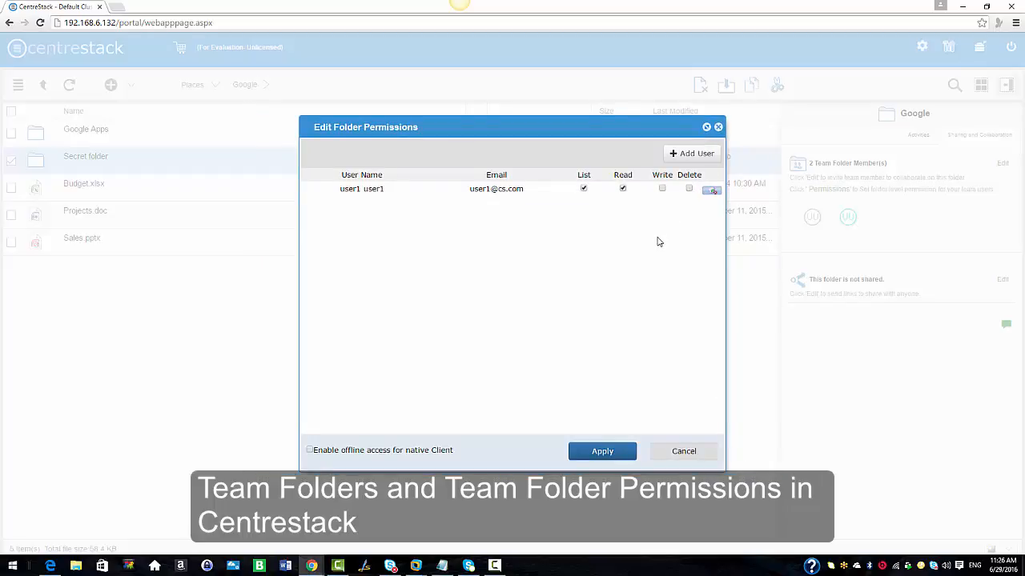
pyautogui.click(605, 454)
# Add user2 to Secret folder's permissions with List, Read, Write and Delete all disallowed, apply them, and deselect the folder.
pyautogui.click(828, 189)
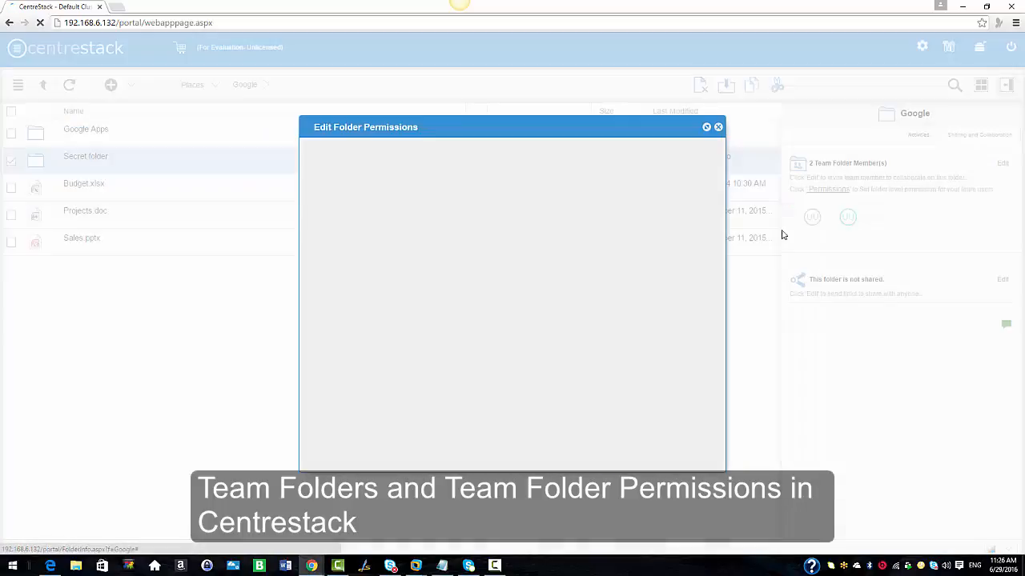
pyautogui.click(697, 158)
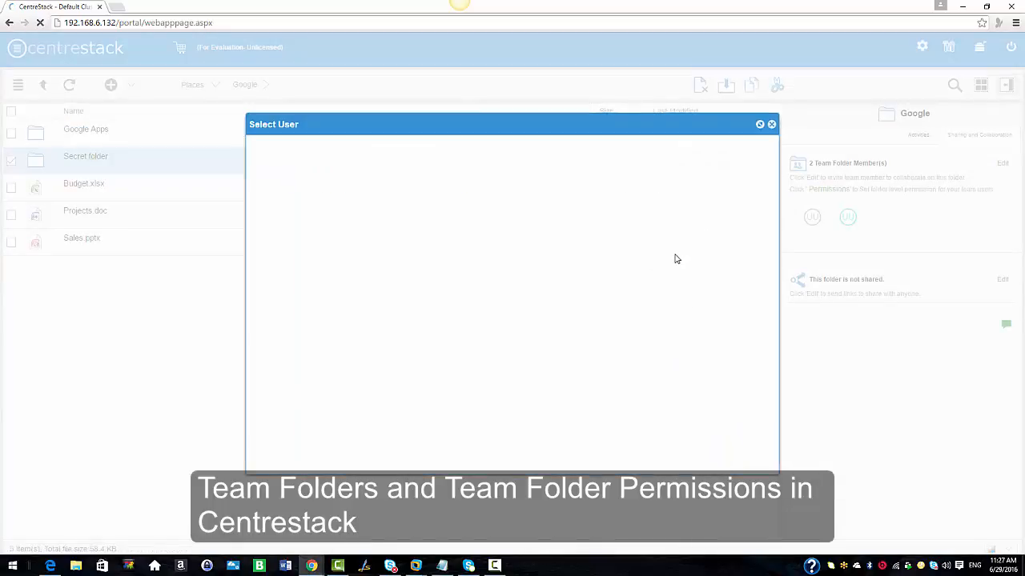
pyautogui.click(758, 217)
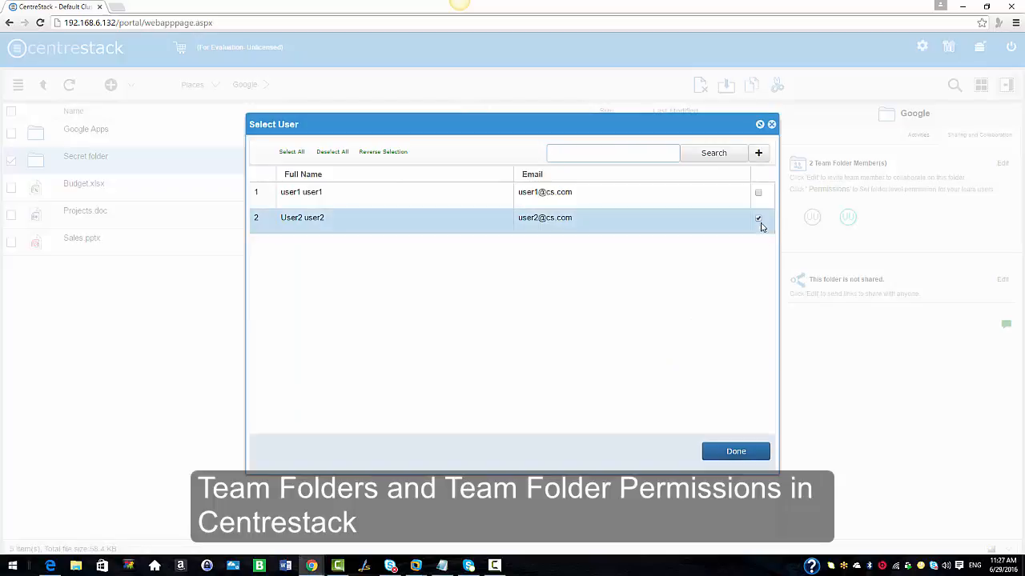
pyautogui.click(733, 454)
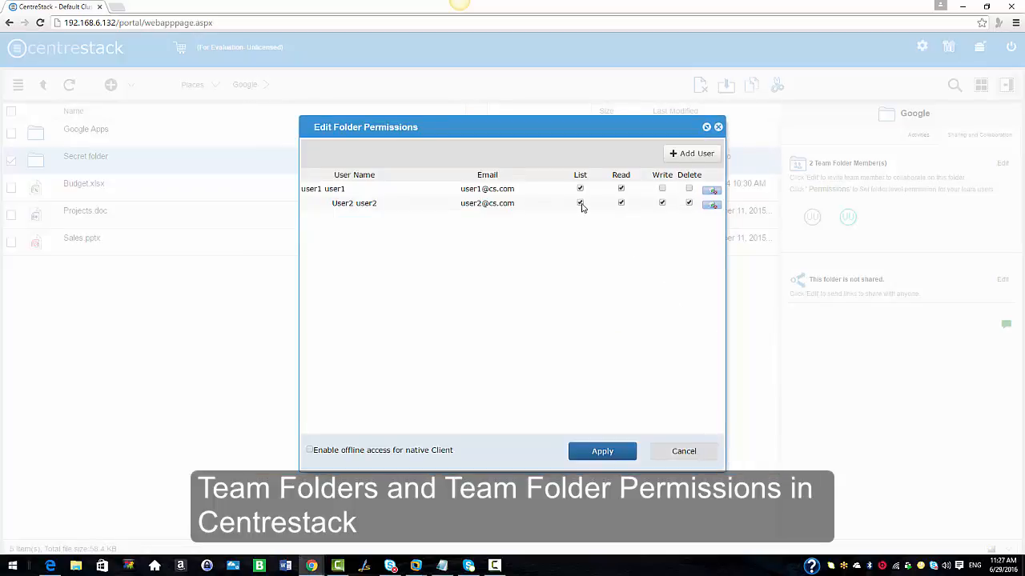
pyautogui.click(580, 202)
pyautogui.click(621, 203)
pyautogui.click(662, 202)
pyautogui.click(688, 202)
pyautogui.click(606, 453)
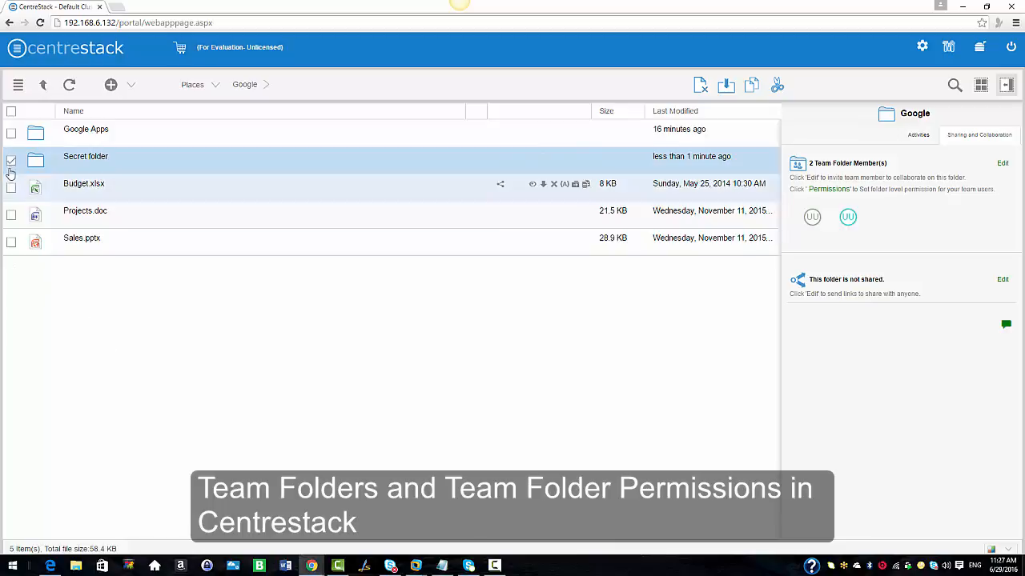
pyautogui.click(111, 300)
# Check Secret folder and the actions available for test001.doc in user1's Chrome session, and try opening Secret folder in user2's Edge session.
pyautogui.moveTo(312, 568)
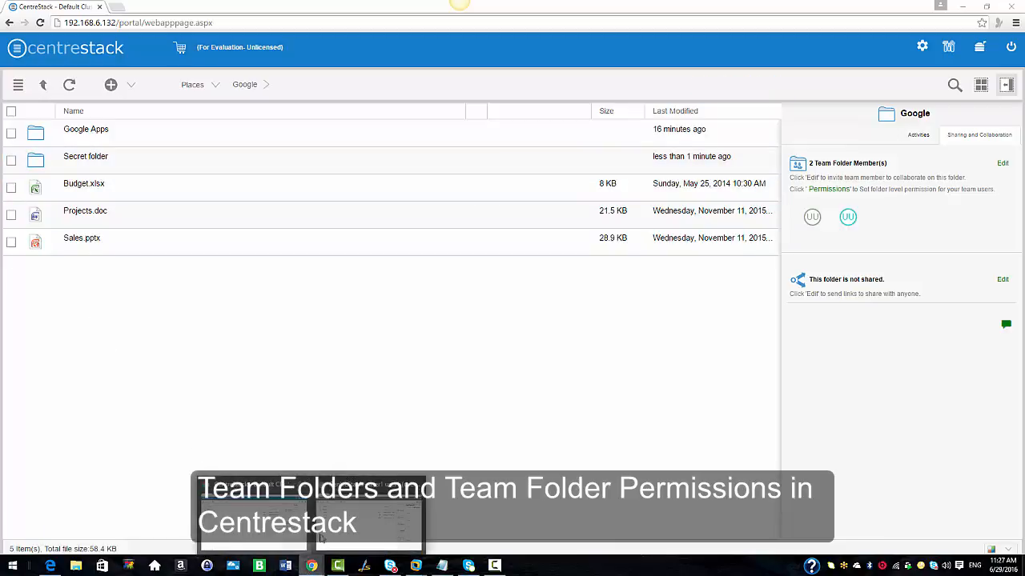
pyautogui.click(380, 519)
pyautogui.click(69, 86)
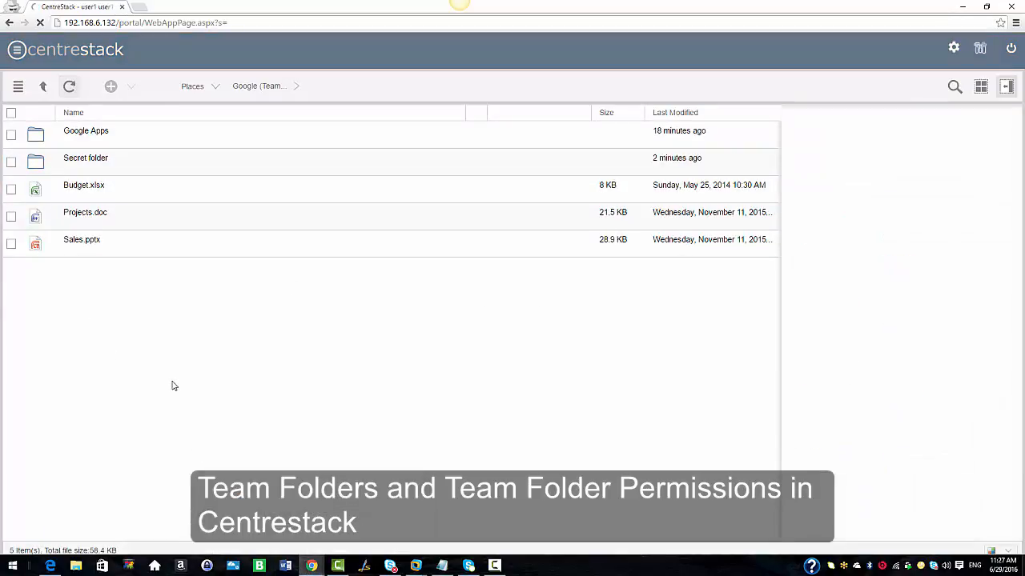
pyautogui.click(96, 170)
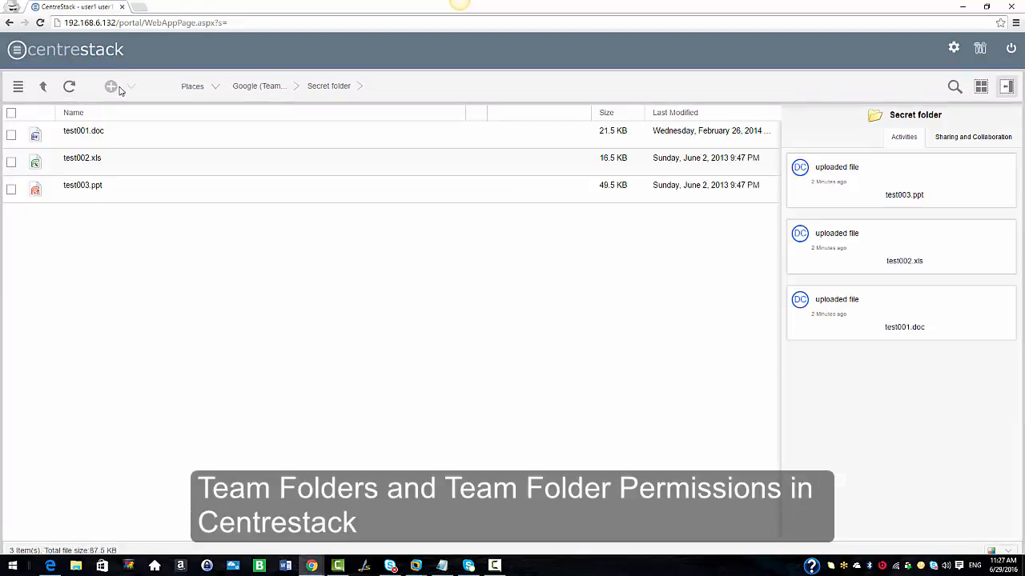
pyautogui.rightClick(119, 133)
pyautogui.moveTo(160, 139)
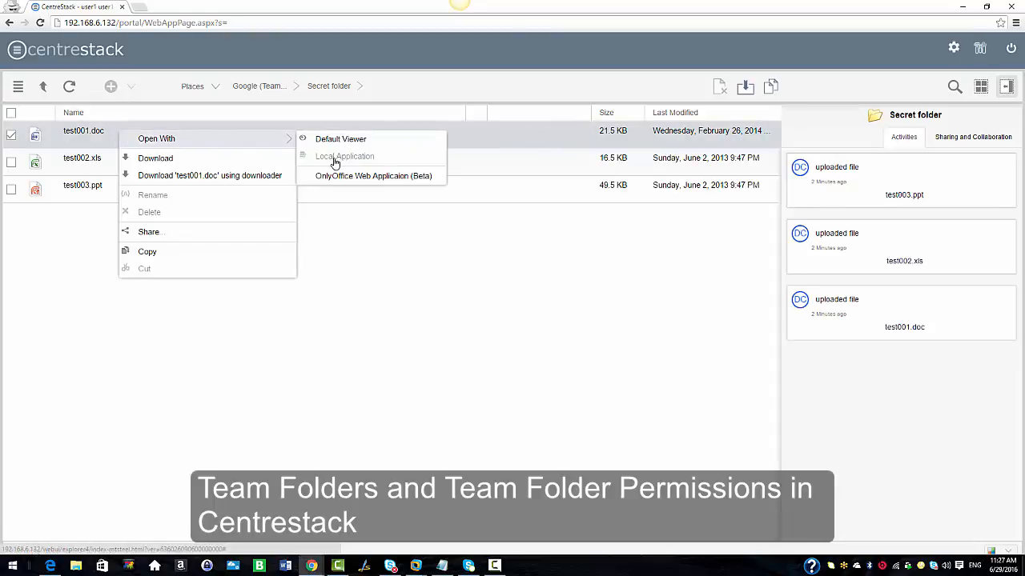
pyautogui.click(88, 308)
pyautogui.click(43, 86)
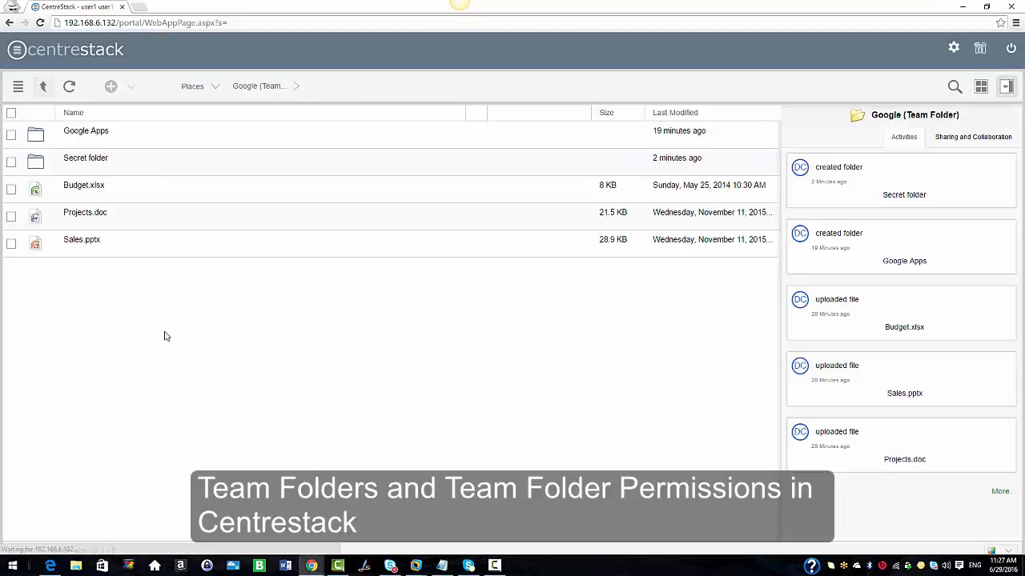
pyautogui.click(50, 566)
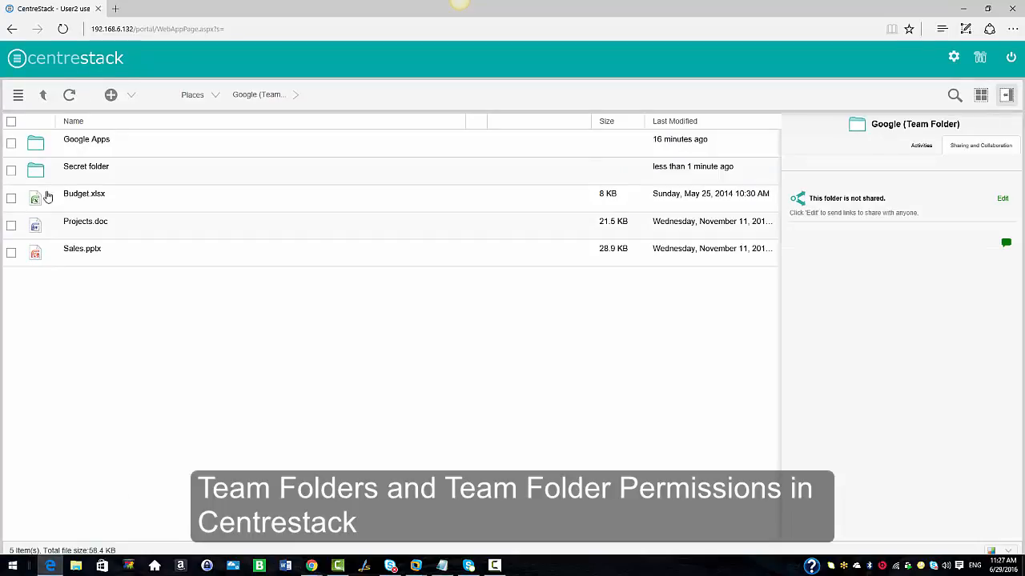
pyautogui.click(84, 172)
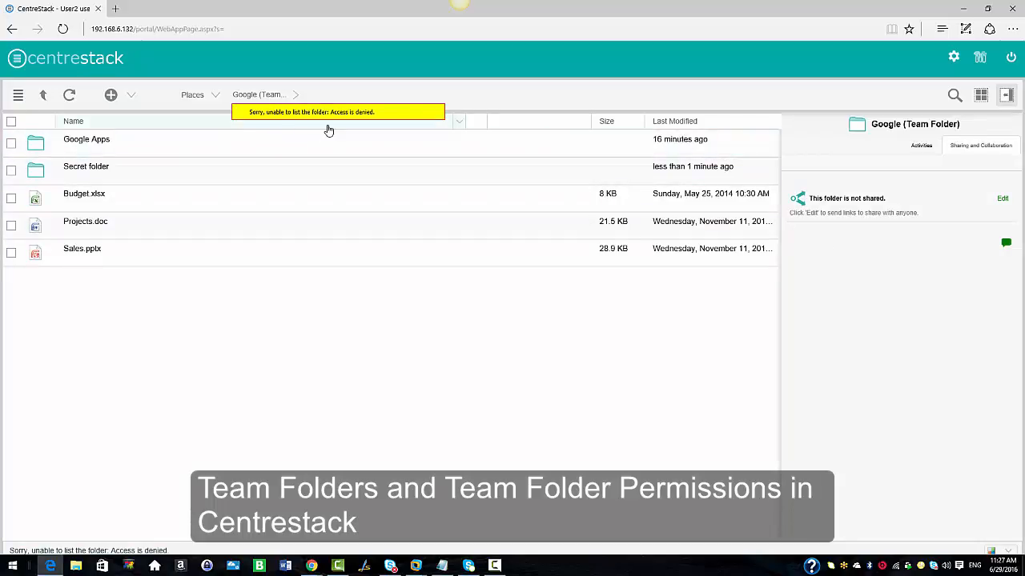
# In the administrator's Chrome session, remove user2 from the members of the published Google team folder and apply the change.
pyautogui.click(311, 566)
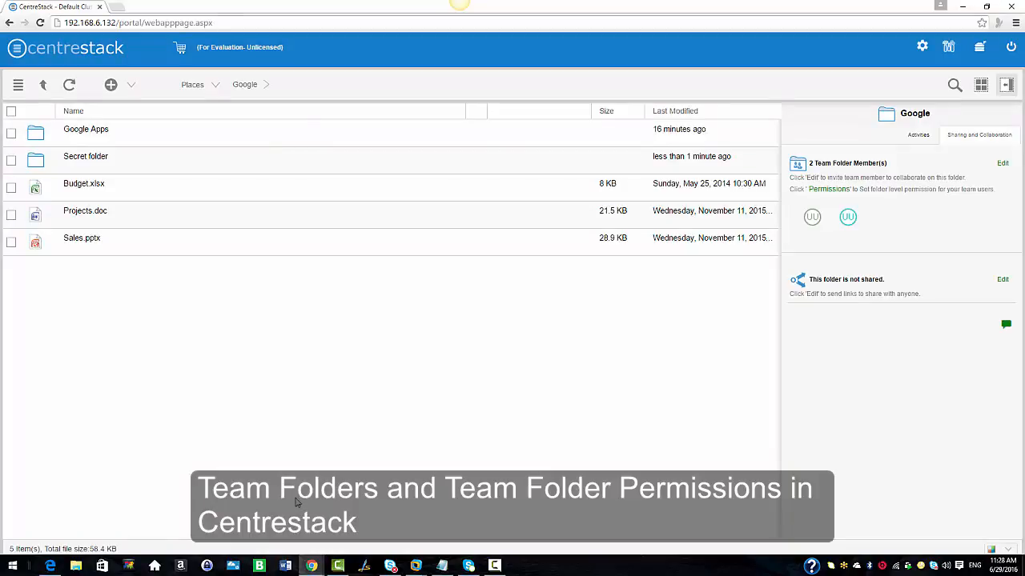
pyautogui.click(43, 85)
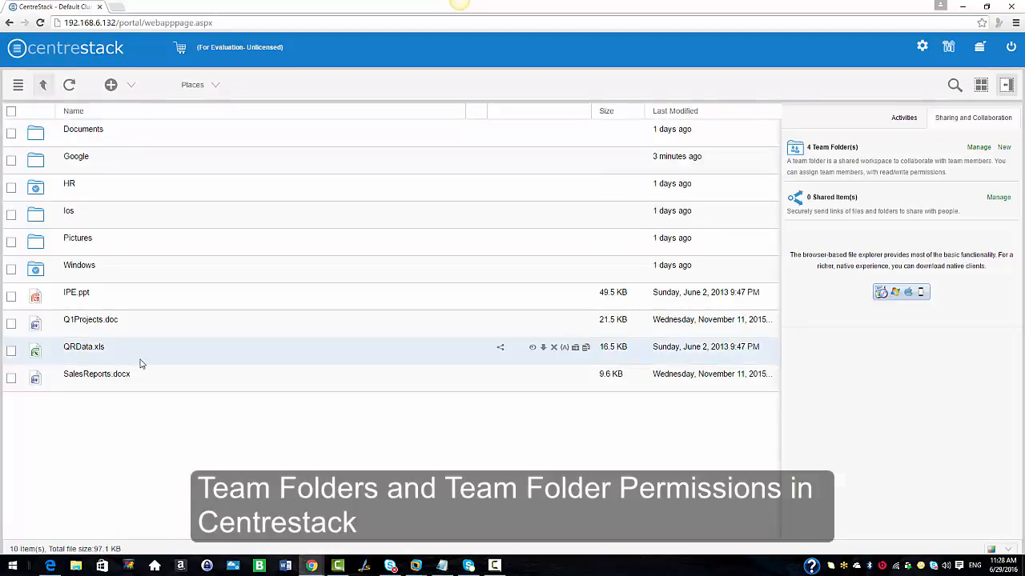
pyautogui.click(977, 149)
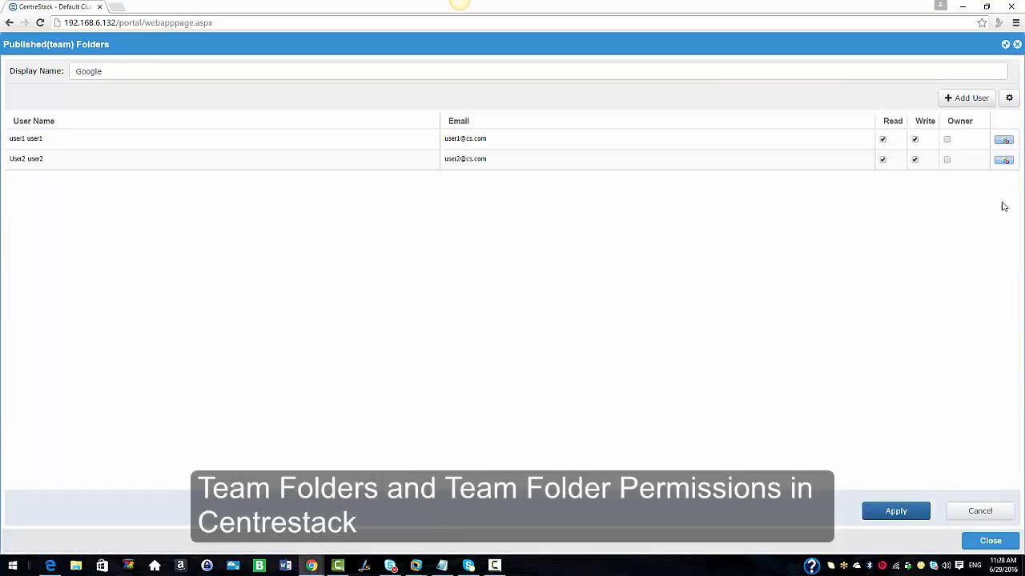
pyautogui.click(1005, 163)
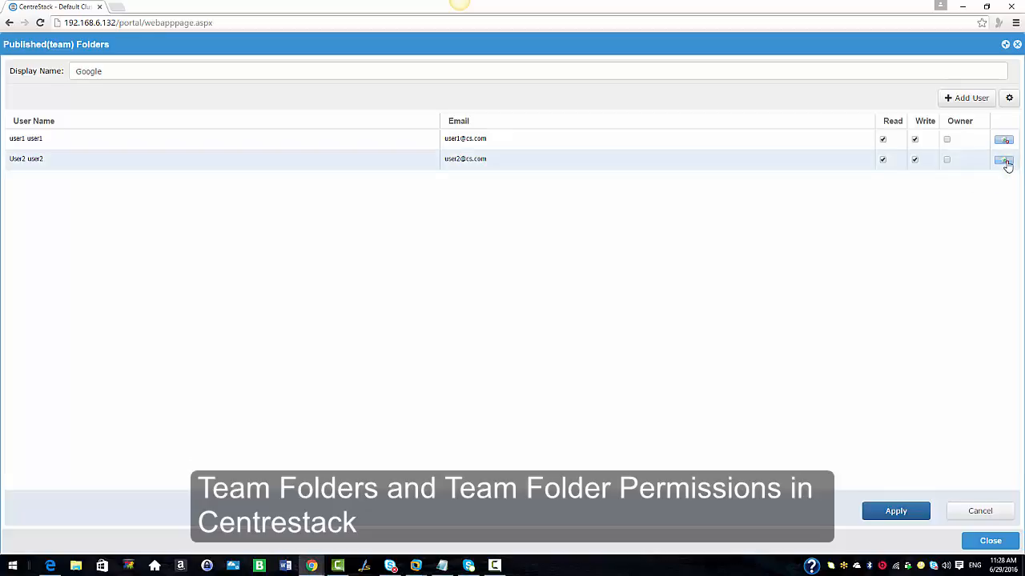
pyautogui.click(890, 509)
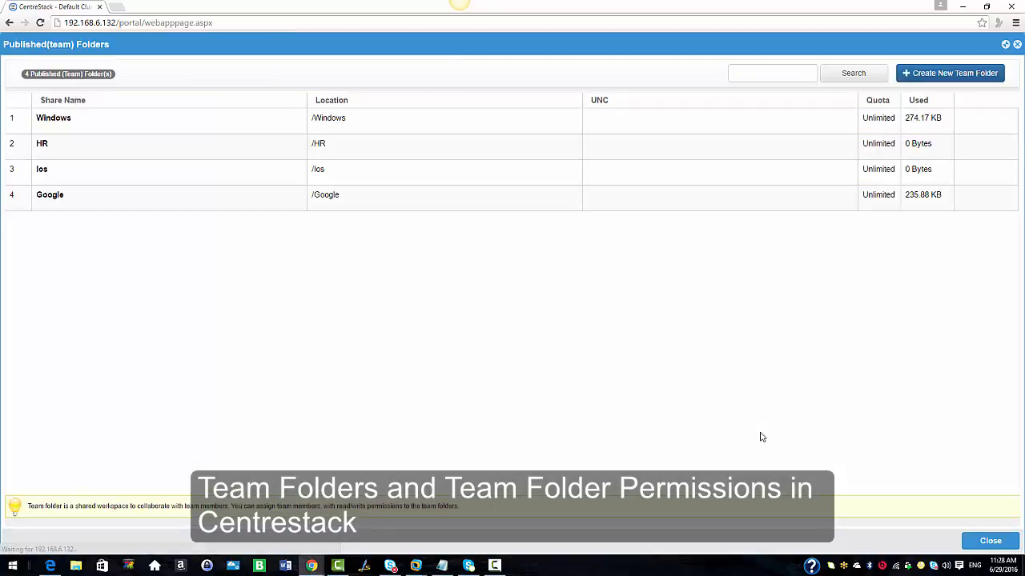
# Check the root file lists of user2's Edge session and user1's Chrome session for the Google team folder.
pyautogui.click(53, 568)
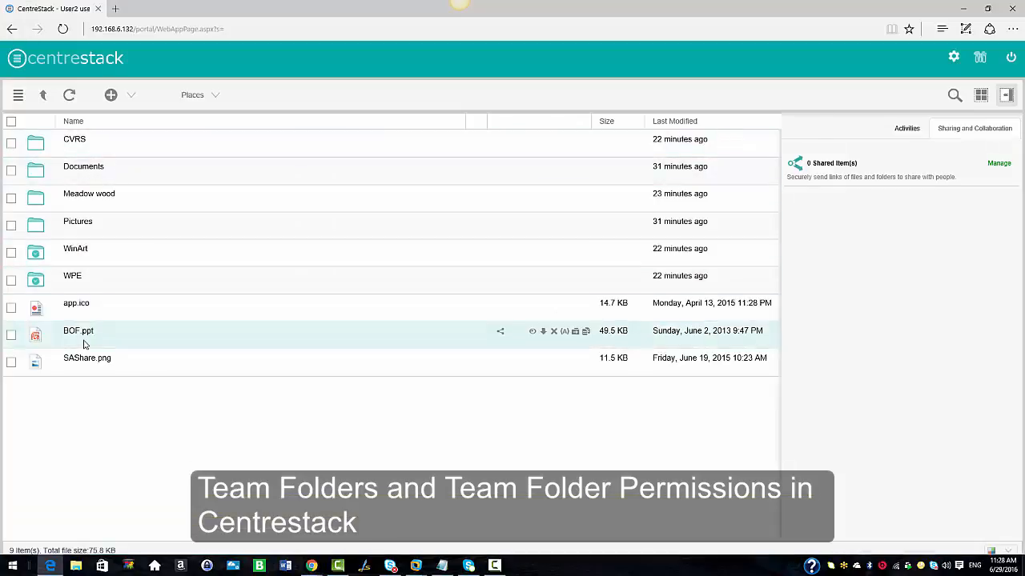
pyautogui.click(309, 567)
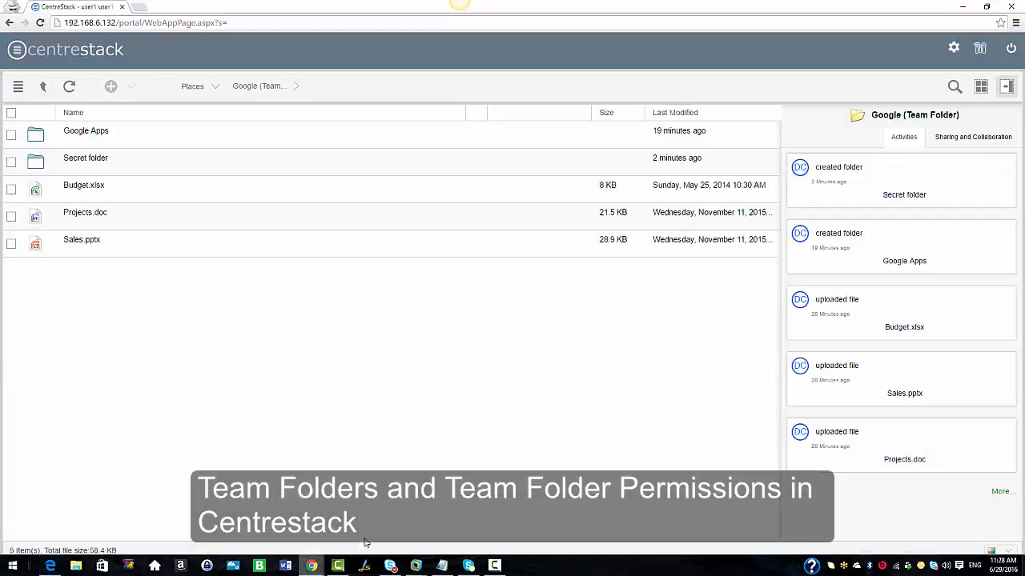
pyautogui.click(45, 87)
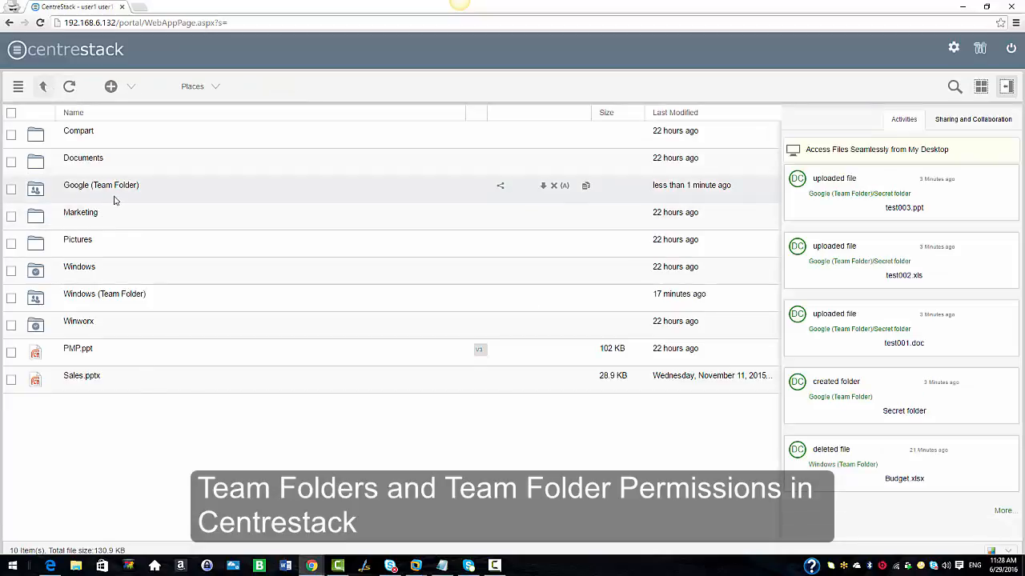
# In the administrator's session, give user1 List, Read and Write but no Delete permission on the Google Apps subfolder of Google.
pyautogui.moveTo(311, 565)
pyautogui.click(293, 542)
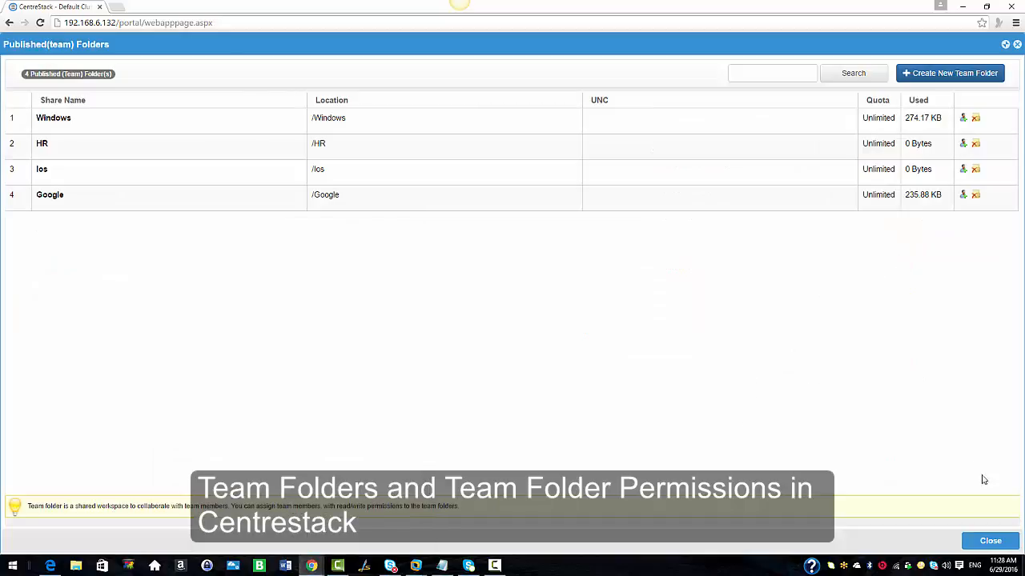
pyautogui.click(991, 542)
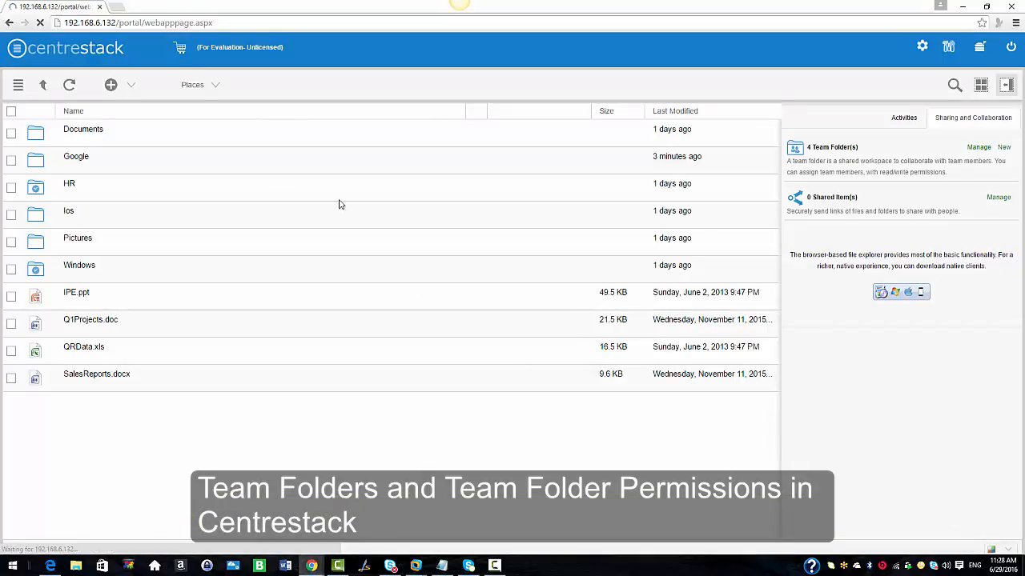
pyautogui.click(101, 163)
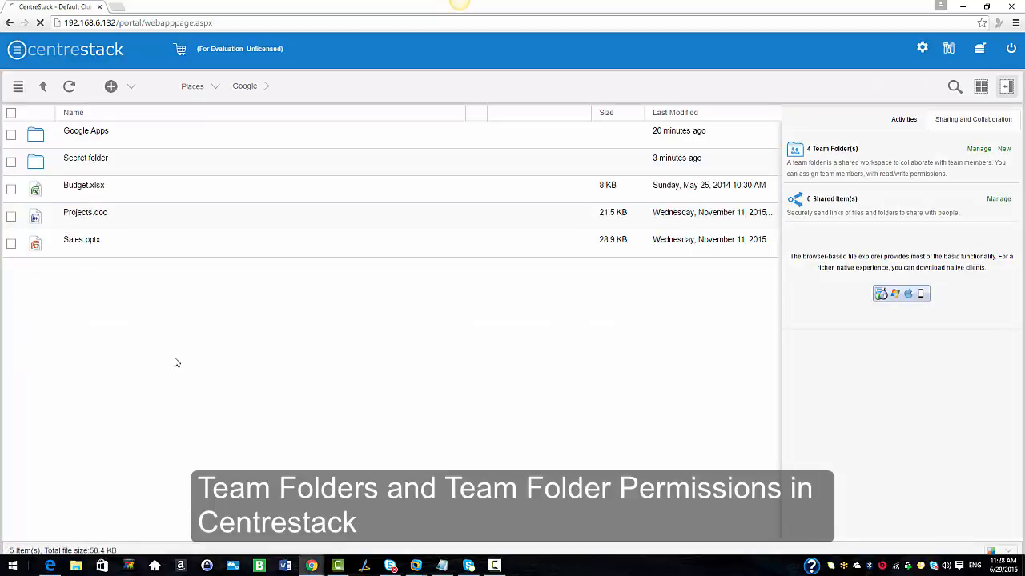
pyautogui.click(12, 138)
pyautogui.click(837, 191)
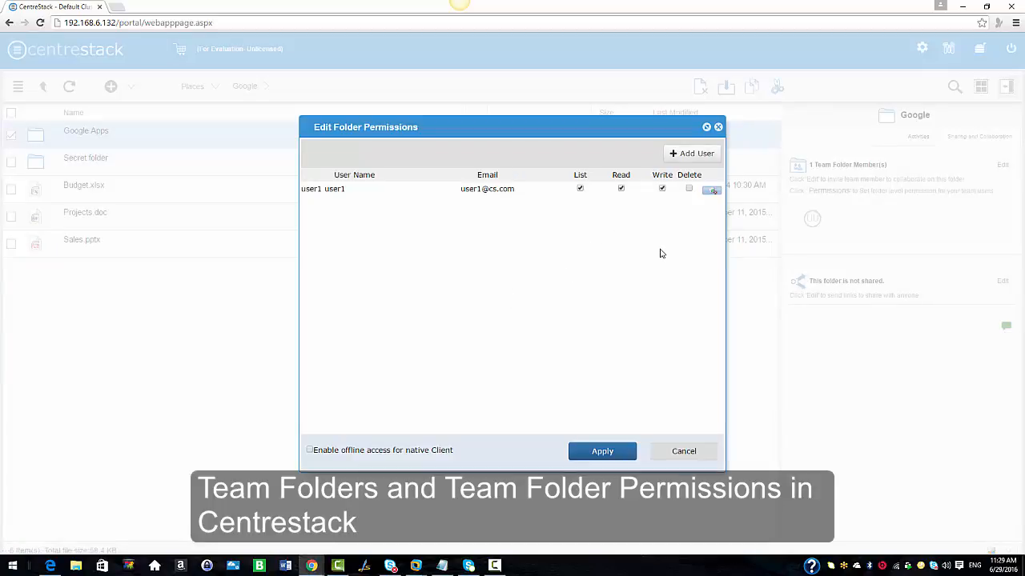
pyautogui.click(611, 453)
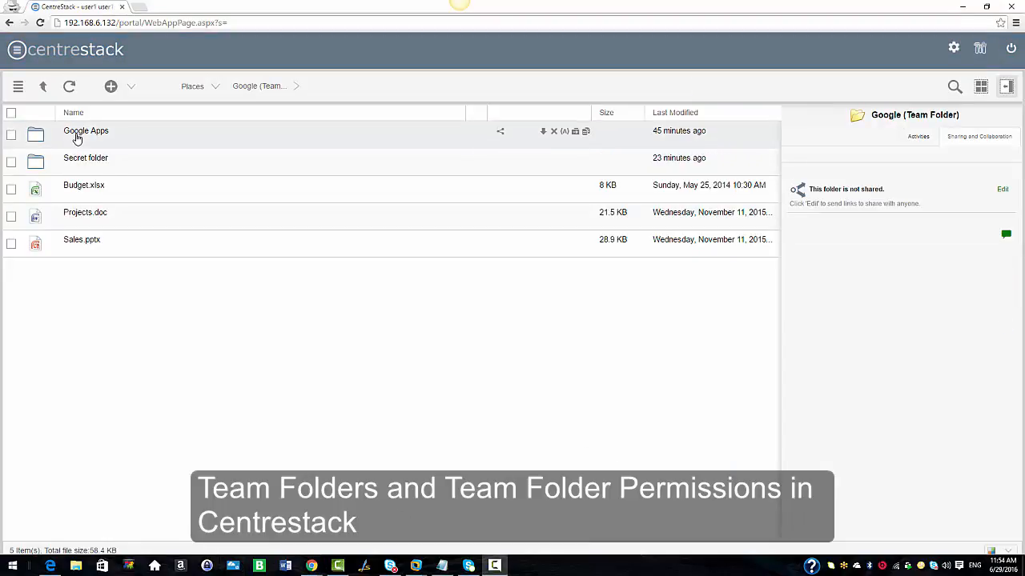
# In user1's session, open Google Apps in the Google team folder and upload Data.xls into it.
pyautogui.click(76, 134)
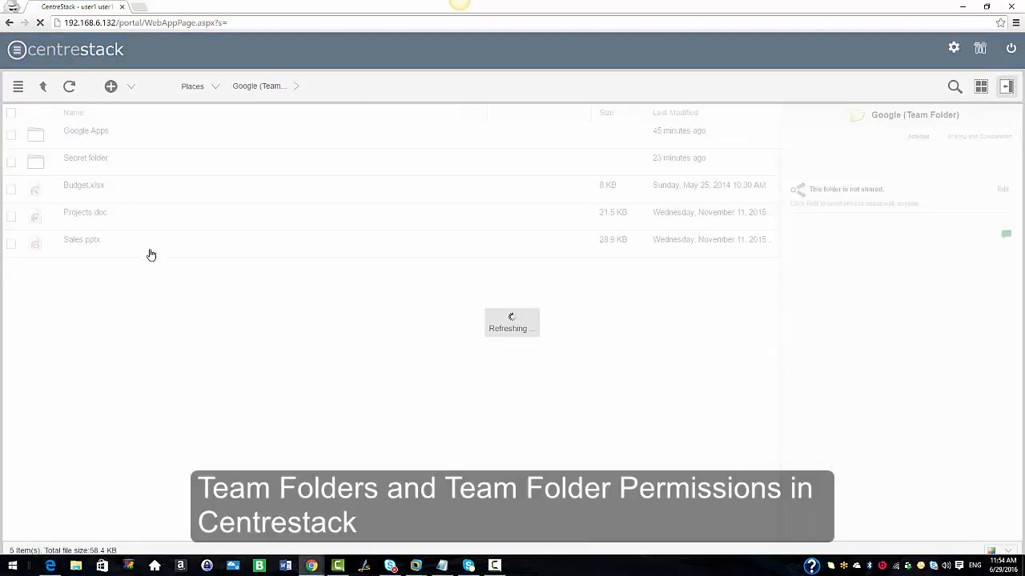
pyautogui.click(130, 86)
pyautogui.click(134, 111)
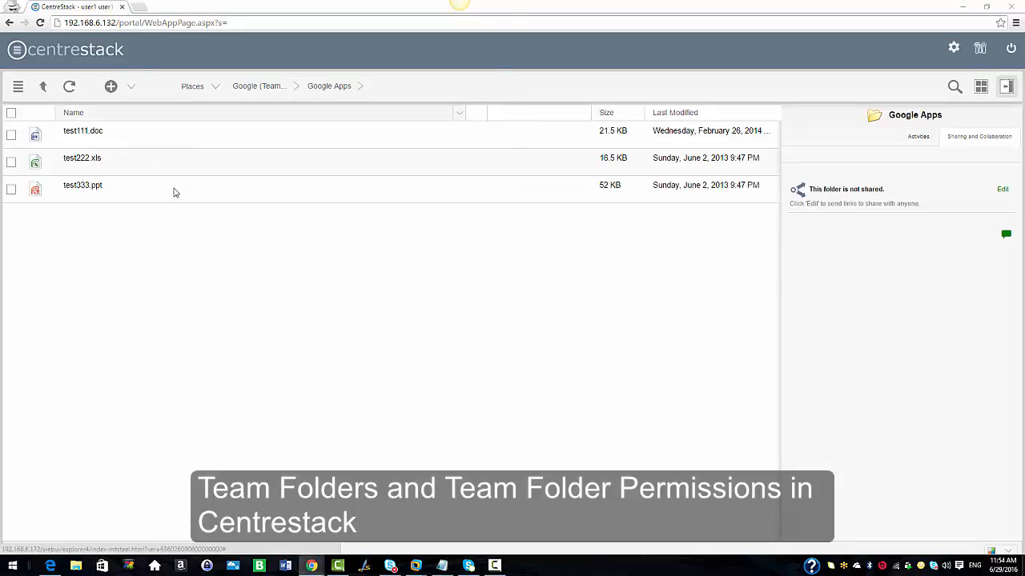
pyautogui.doubleClick(122, 175)
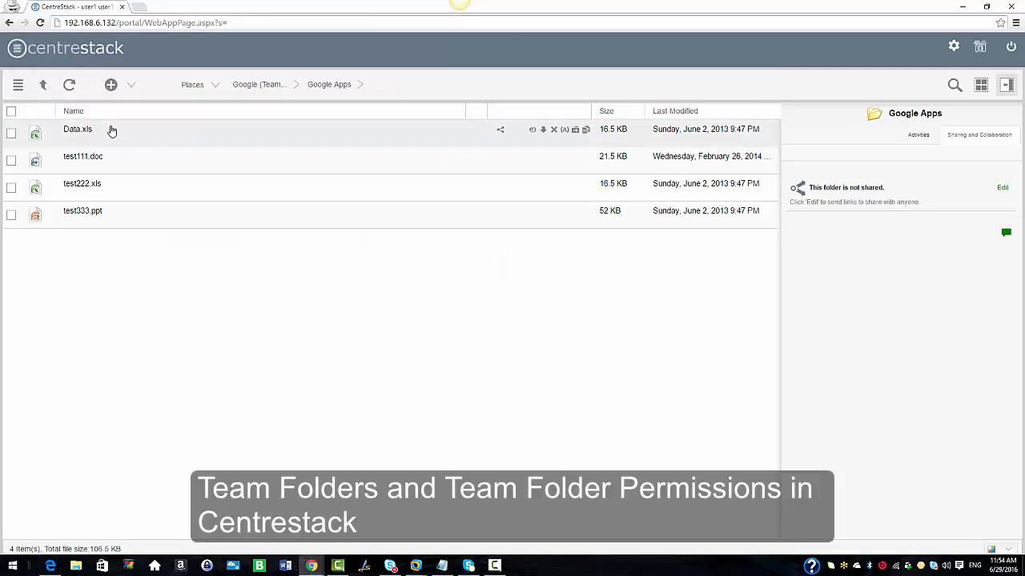
# In user1's session, try to rename test111.doc in Google Apps to test1.doc.
pyautogui.rightClick(110, 130)
pyautogui.moveTo(178, 136)
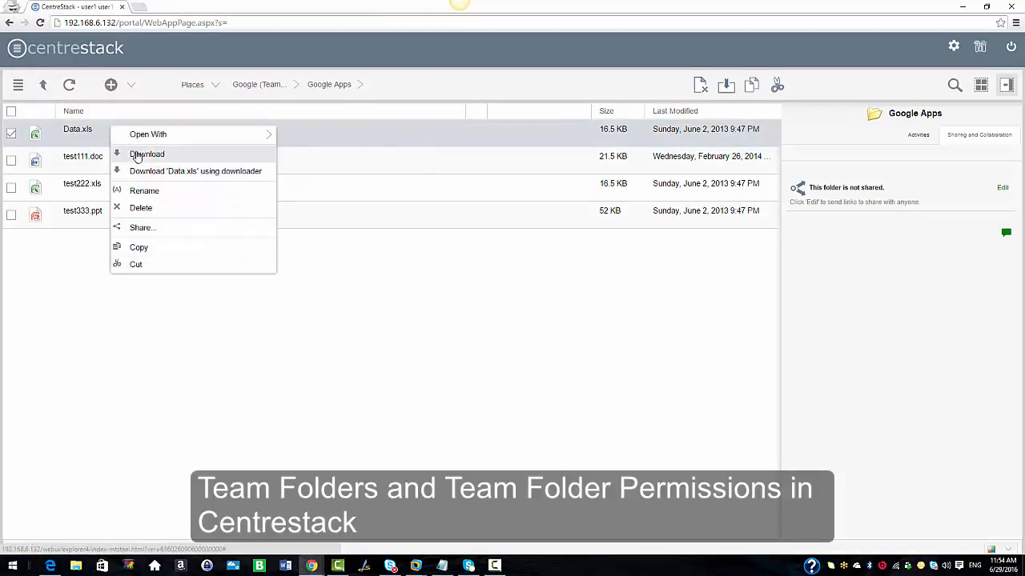
pyautogui.click(11, 134)
pyautogui.rightClick(83, 159)
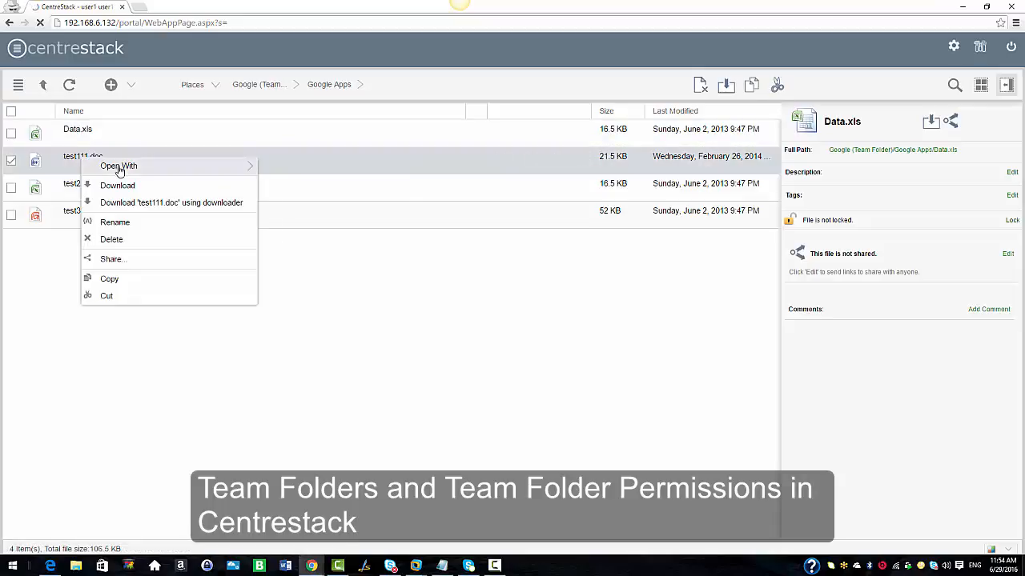
pyautogui.click(112, 222)
pyautogui.moveTo(89, 157); pyautogui.dragTo(44, 164)
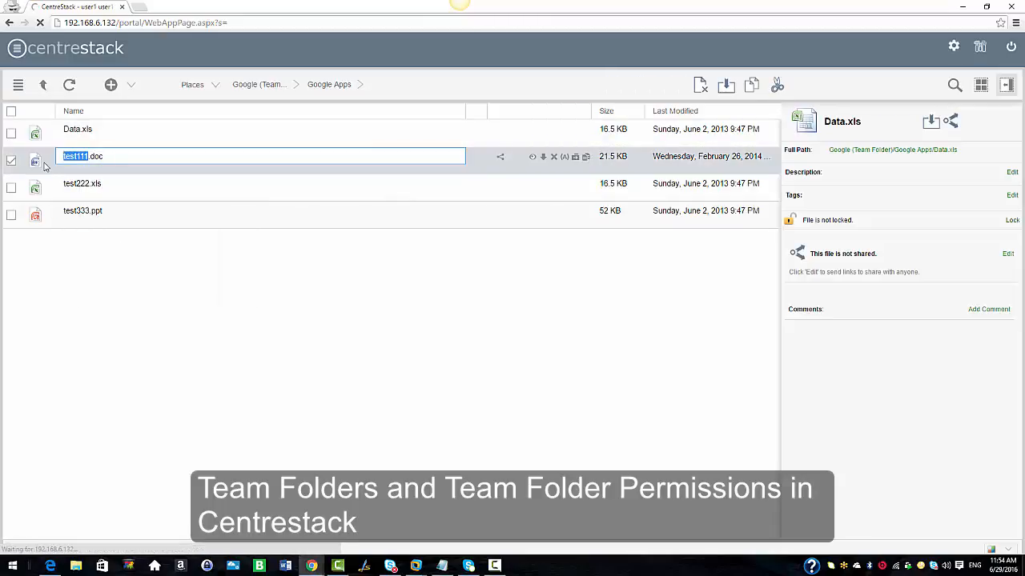
pyautogui.write('test1')
pyautogui.click(165, 267)
# Try to delete test111.doc from the Google Apps folder in user1's session, confirming the deletion.
pyautogui.rightClick(85, 158)
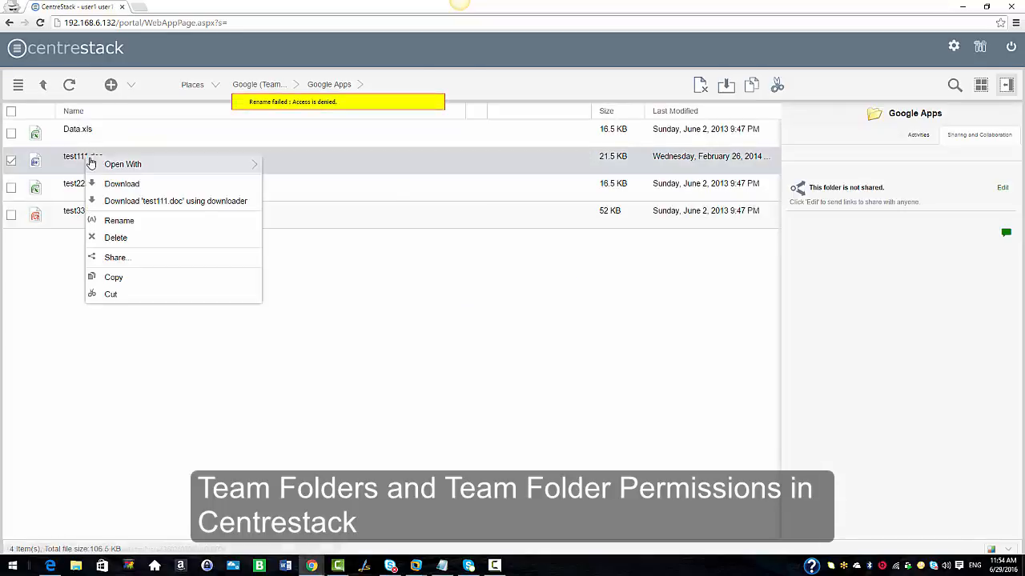
pyautogui.click(118, 238)
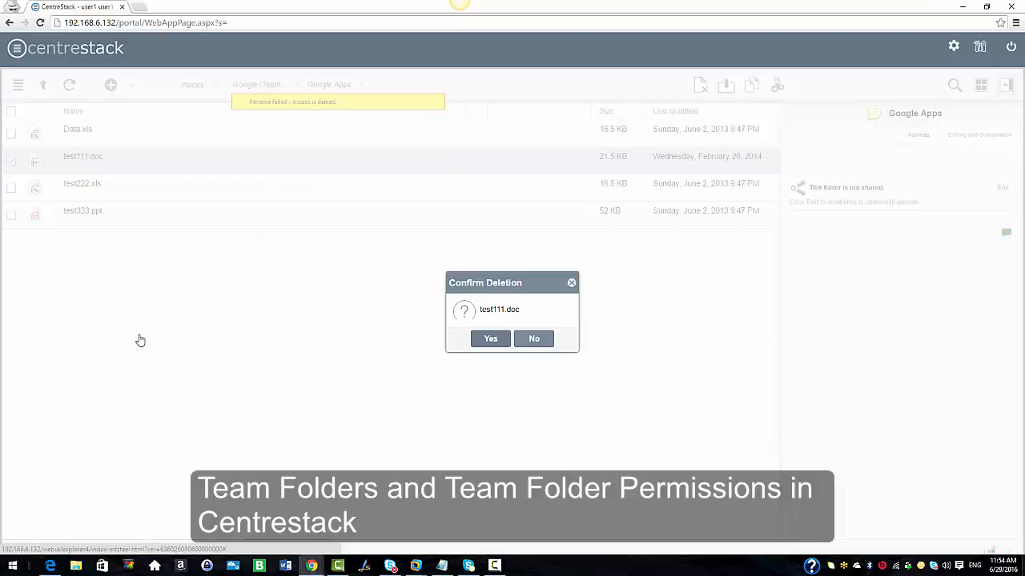
pyautogui.click(498, 342)
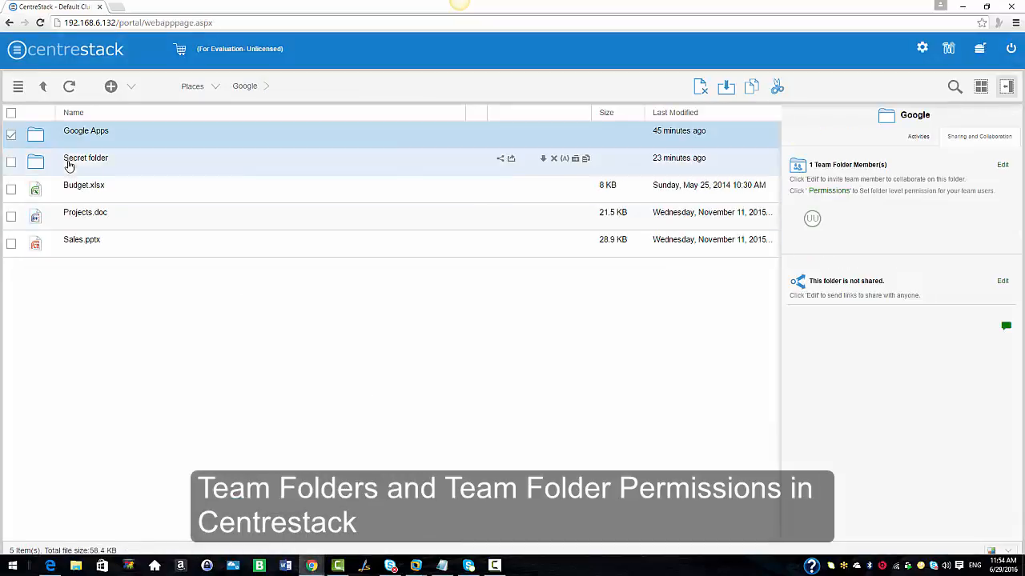
# In the administrator's session, give user1 List, Read, Write and Delete permission on the Google Apps subfolder.
pyautogui.click(827, 192)
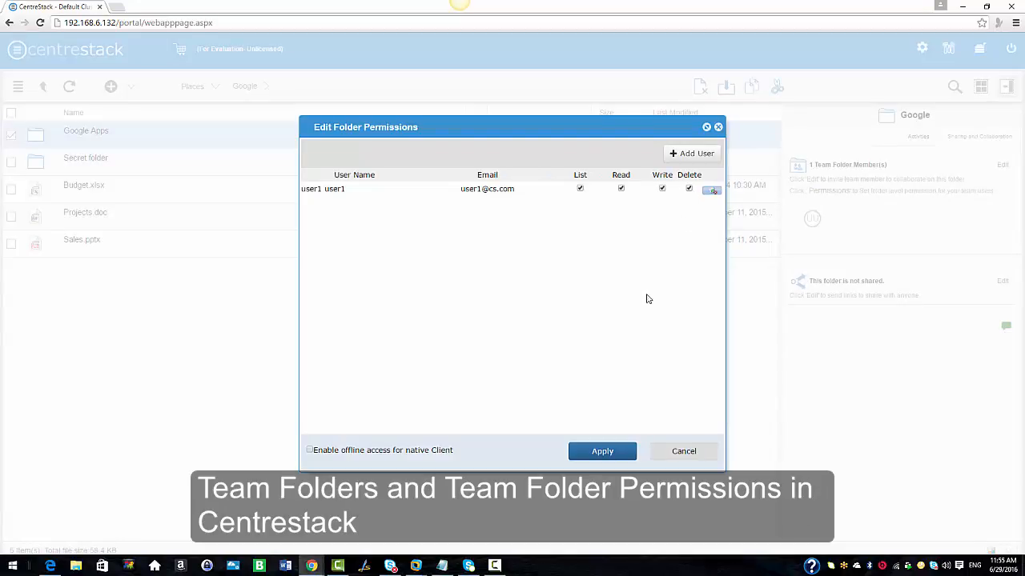
pyautogui.click(600, 451)
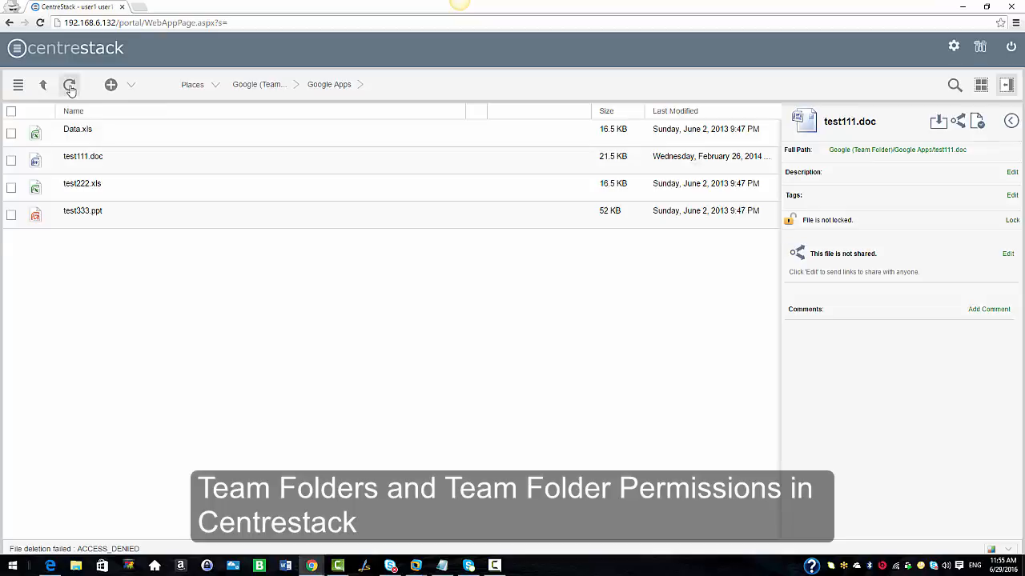
# In user1's session, refresh the Google Apps folder and rename test111.doc to test123.doc.
pyautogui.click(70, 86)
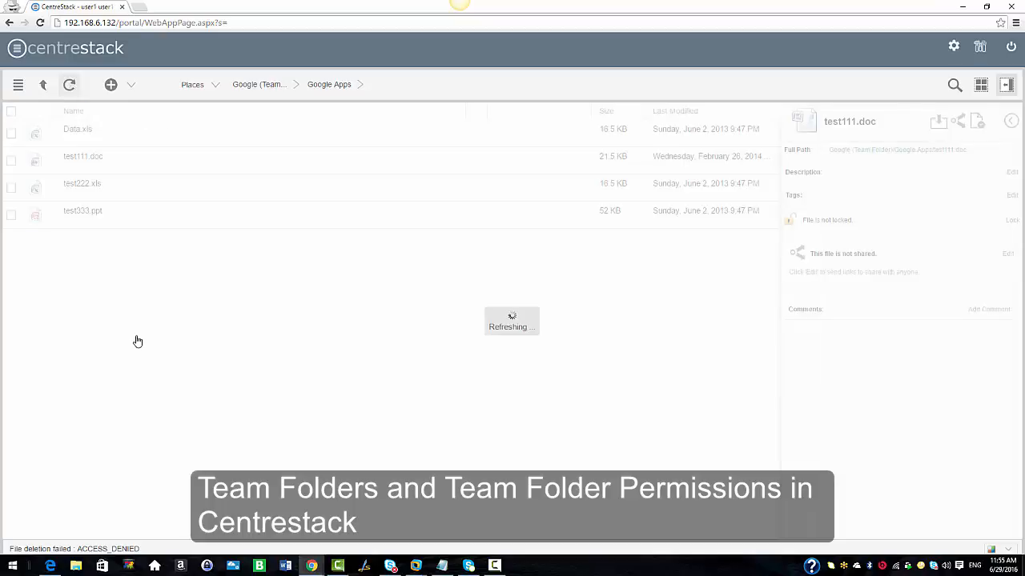
pyautogui.rightClick(94, 158)
pyautogui.moveTo(119, 166)
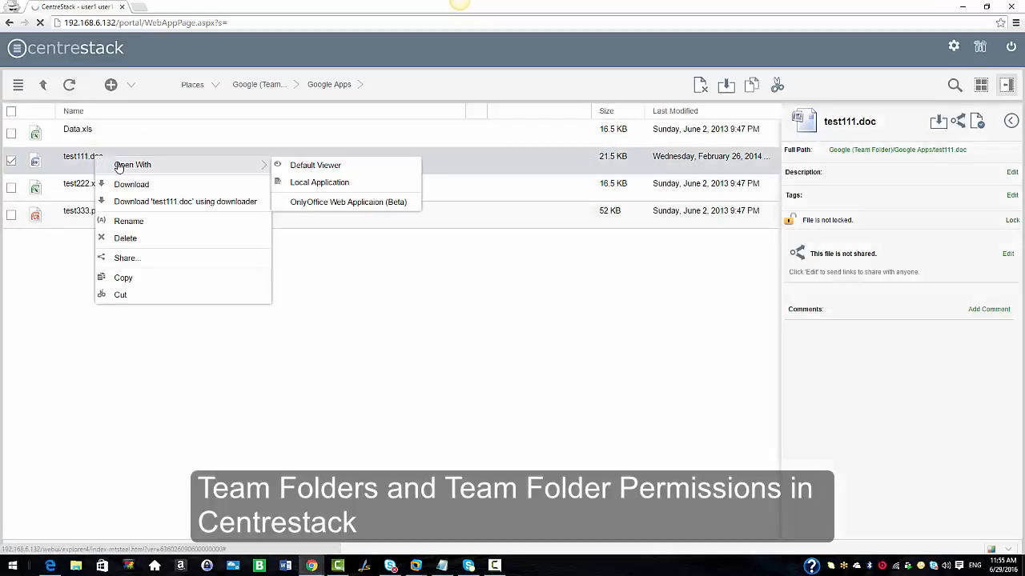
pyautogui.click(127, 221)
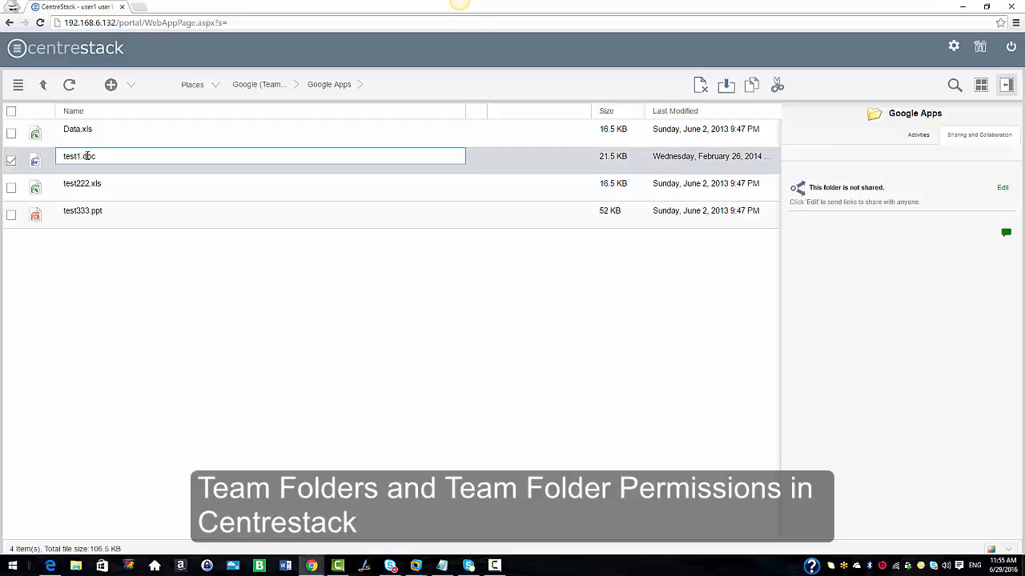
pyautogui.click(90, 239)
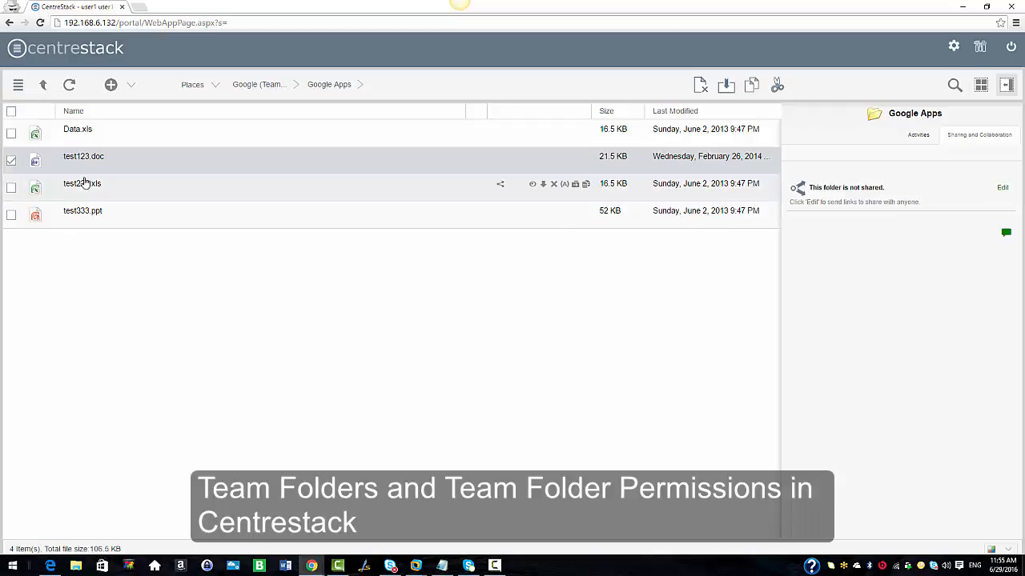
# Delete test333.ppt from the Google Apps folder in user1's session, confirming the deletion.
pyautogui.rightClick(80, 211)
pyautogui.click(112, 293)
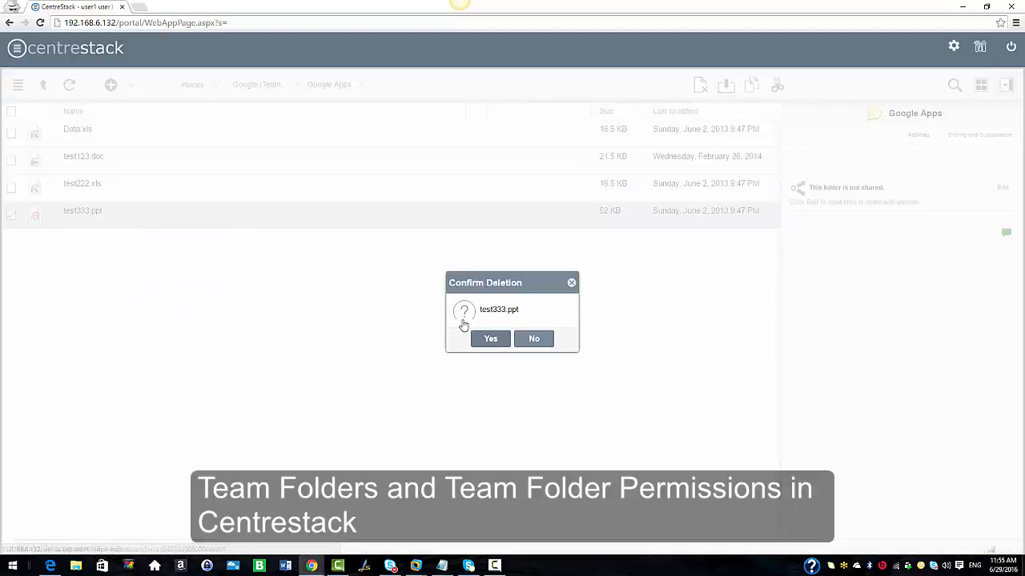
pyautogui.click(487, 339)
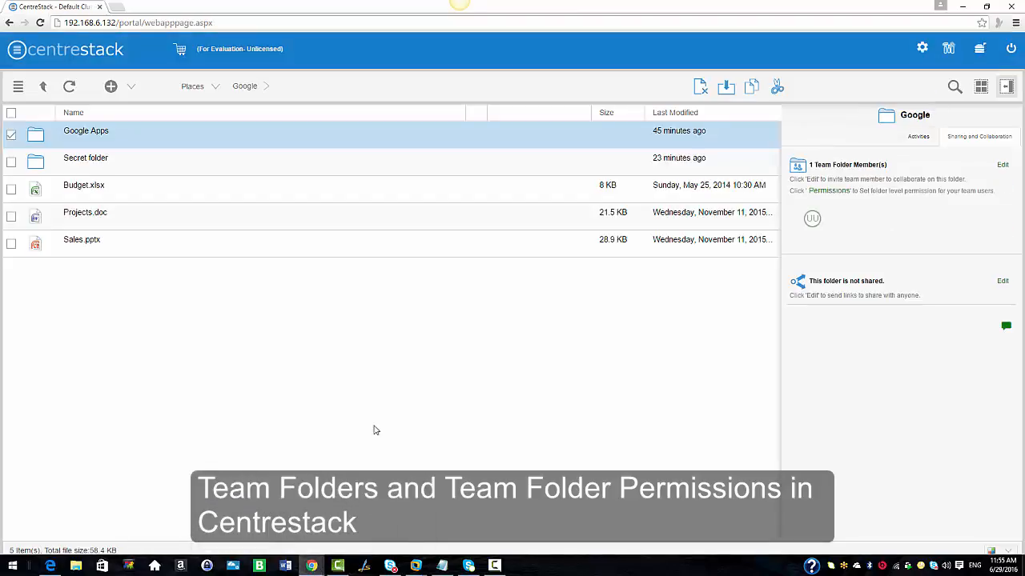
# In the administrator's session, check the file list of Google Apps for user1's changes and return to the Google folder.
pyautogui.click(94, 138)
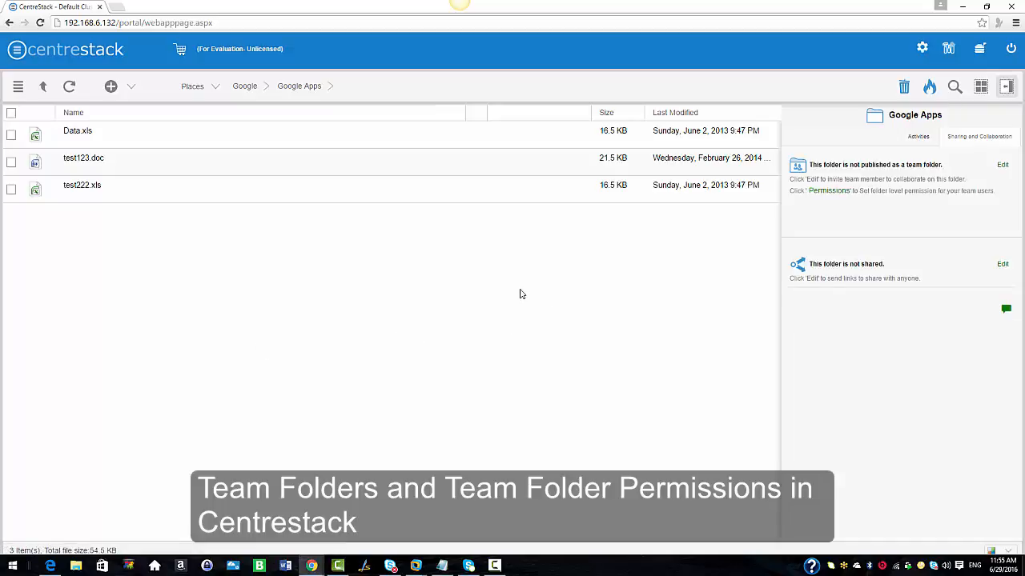
pyautogui.click(44, 85)
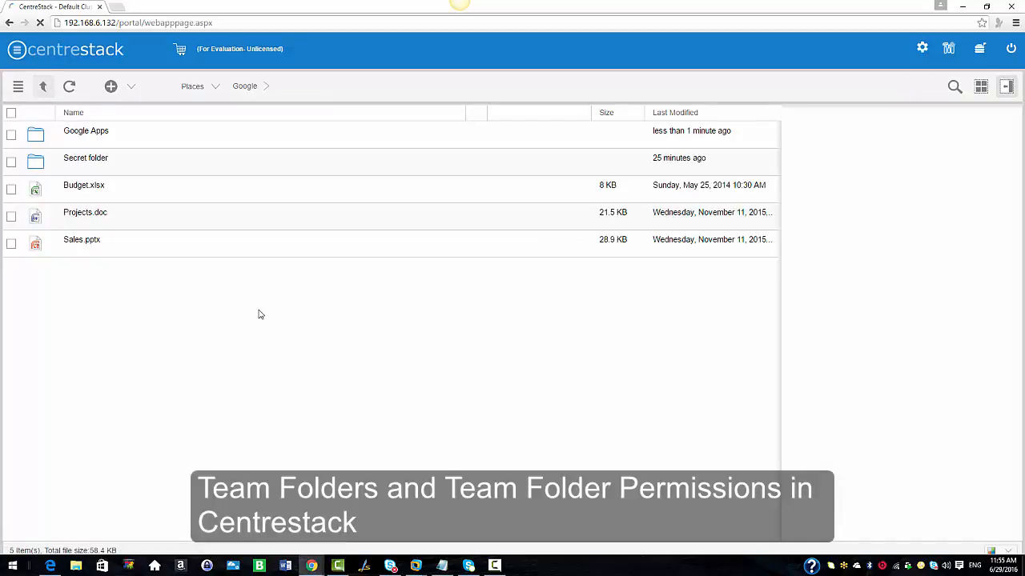
# From the administrator's root folder, unpublish the Google team folder and close the list of published team folders.
pyautogui.click(45, 87)
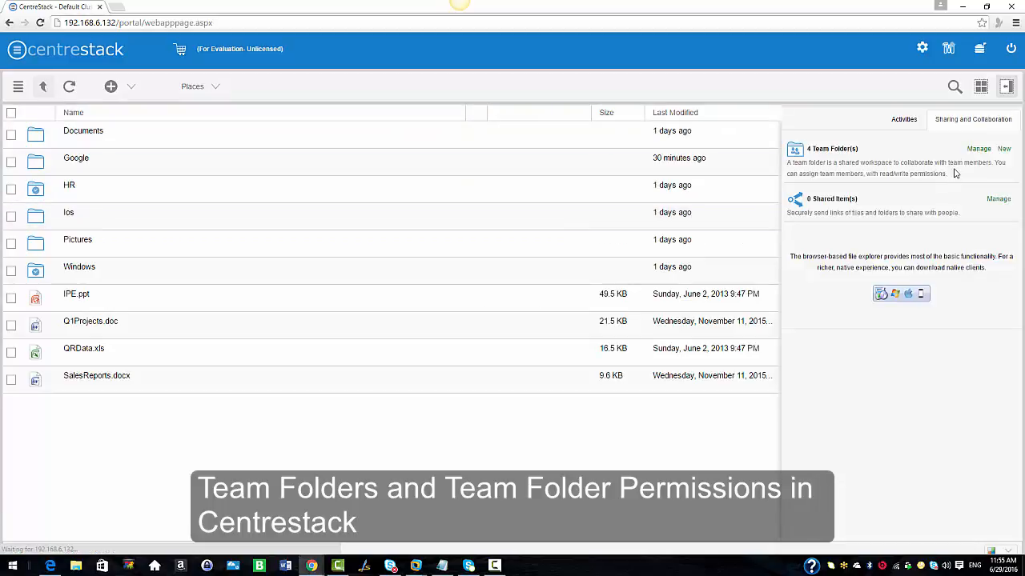
pyautogui.click(973, 149)
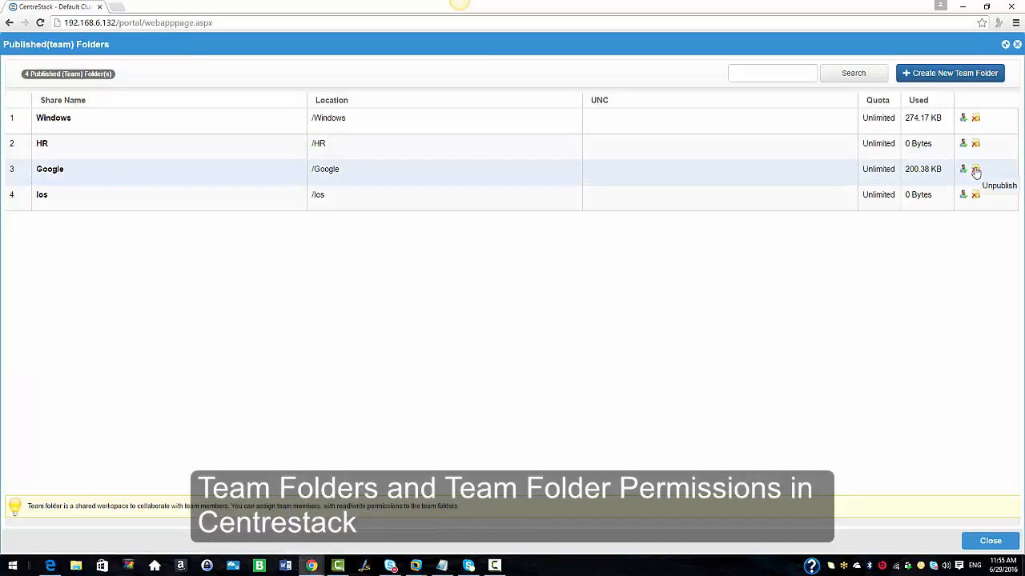
pyautogui.click(975, 170)
pyautogui.click(556, 84)
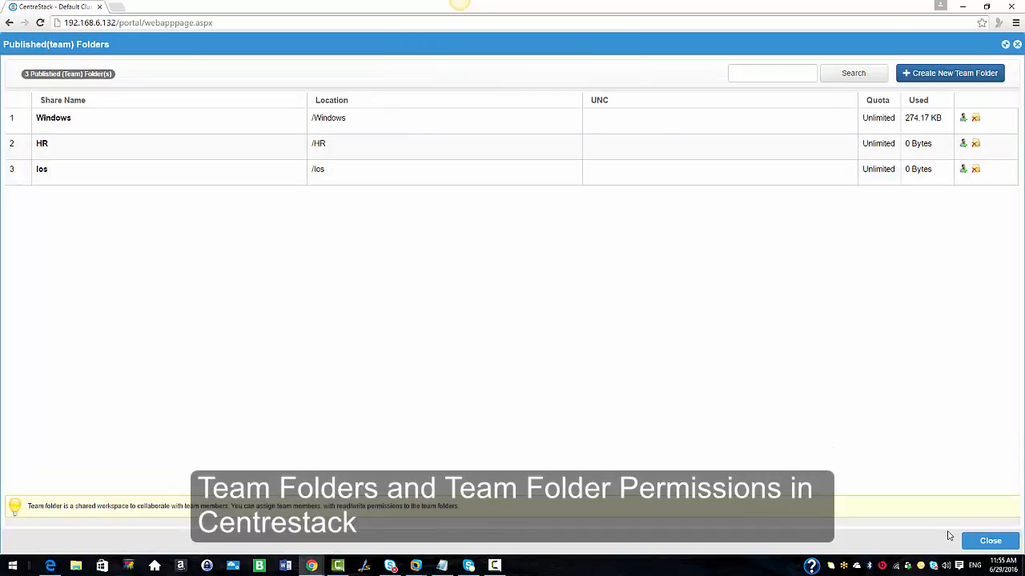
pyautogui.click(990, 540)
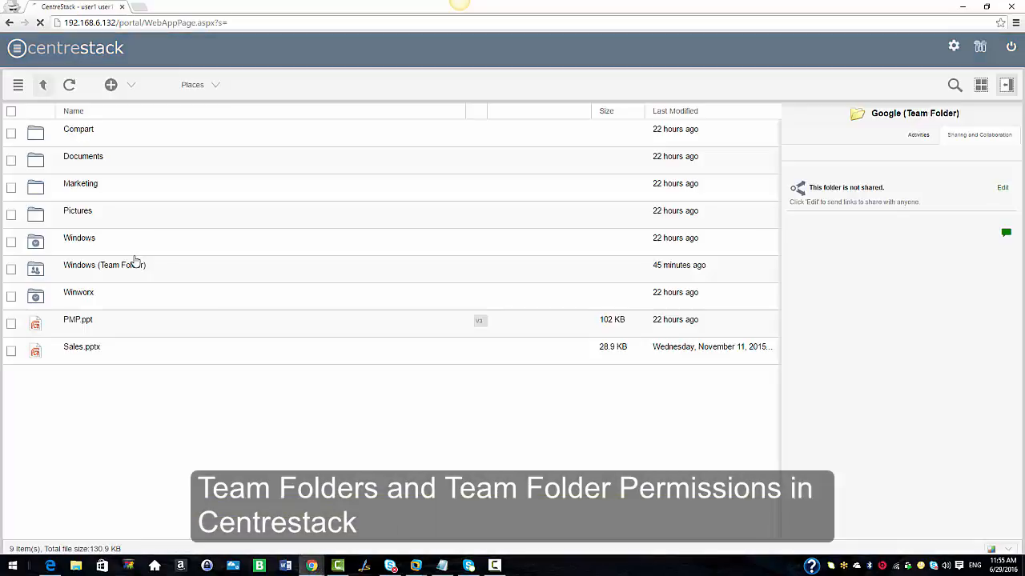